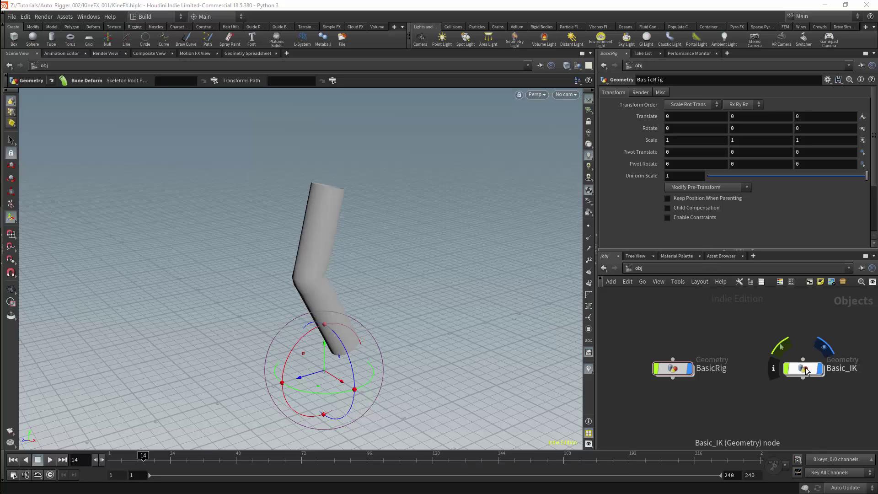
Enter the Basic_IK geometry object and add a Line node to its empty network
mouse_move(805, 378)
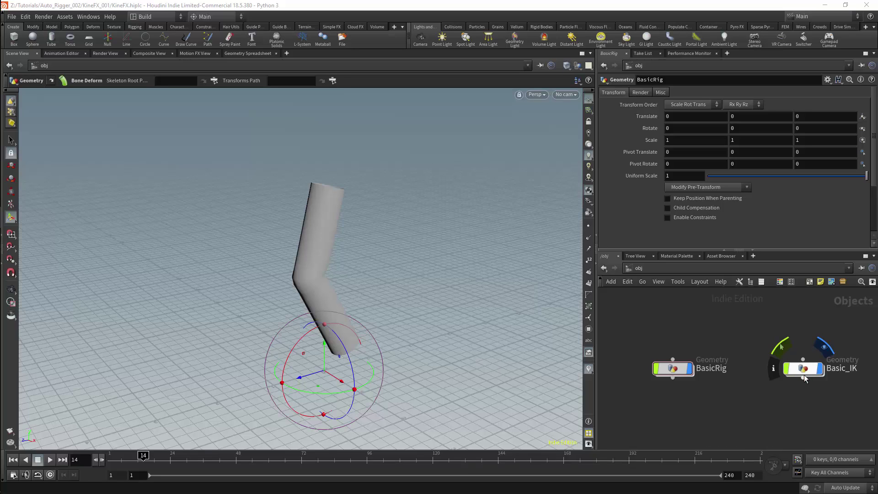
double_click(802, 371)
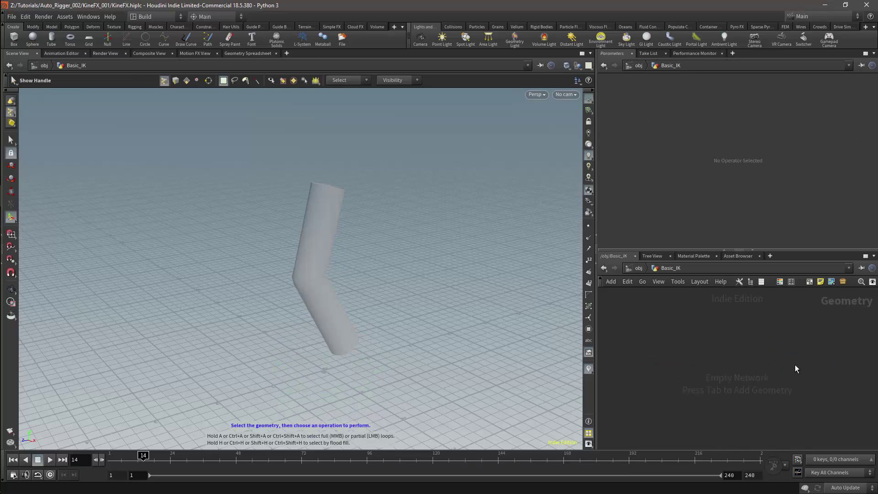
key("Tab")
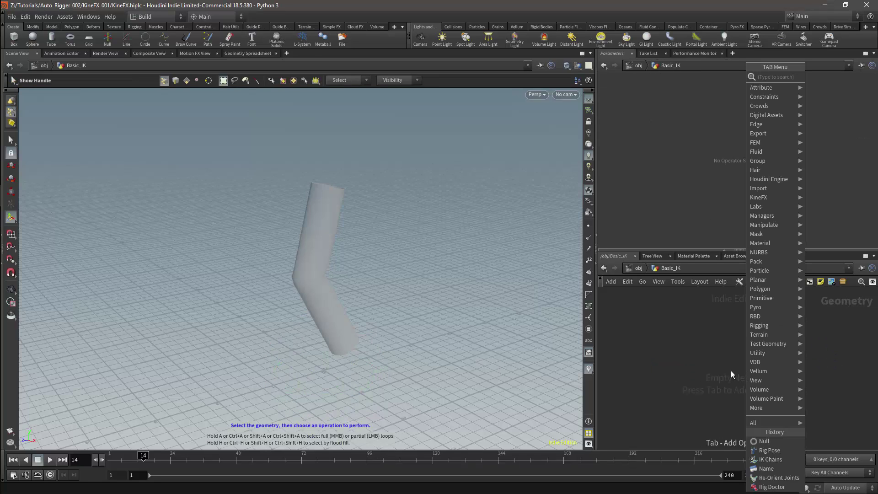
type("li")
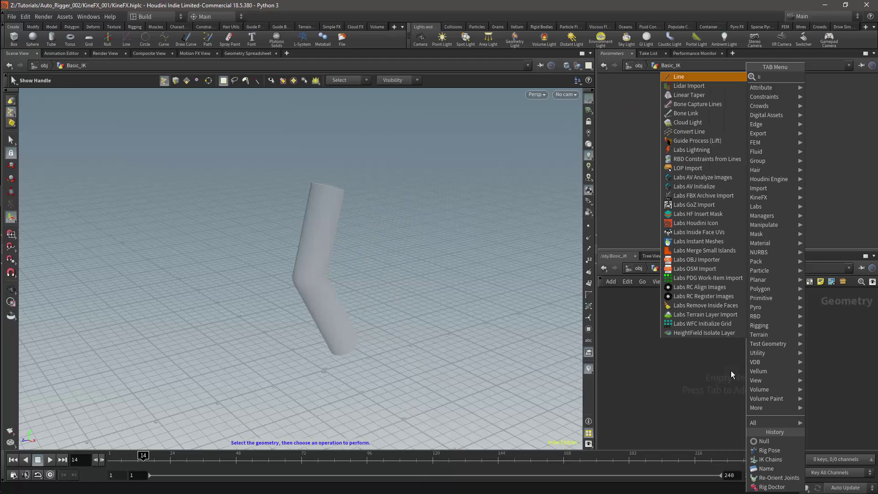
type("n")
key("Return")
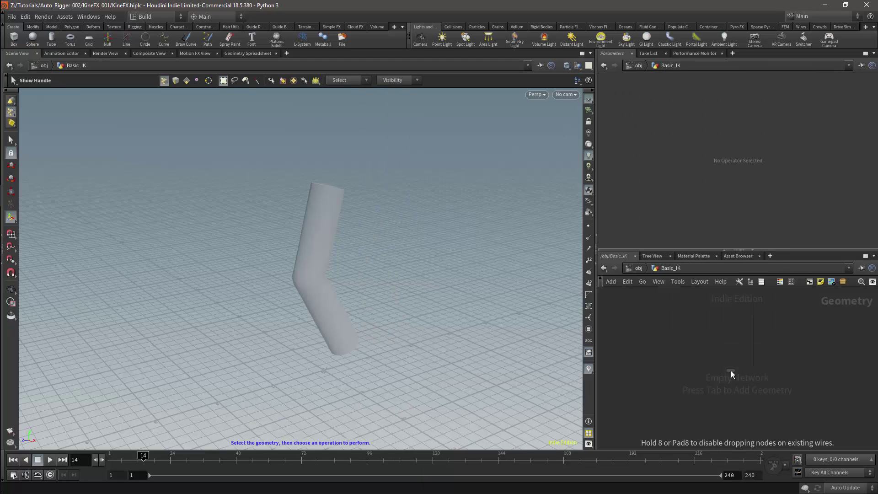
left_click(729, 324)
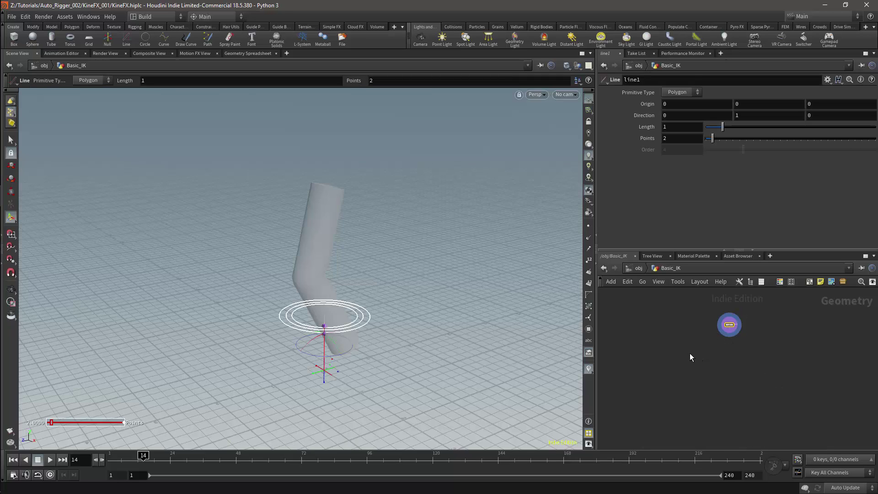
Turn on point number display and set the line's Y direction to -1
left_click(588, 260)
key("Escape")
left_click_drag(347, 333, 322, 382)
key("Return")
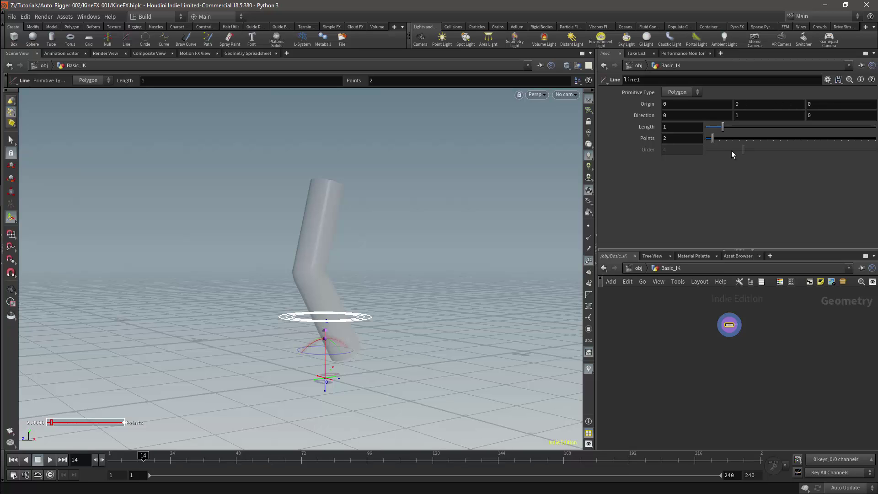
left_click(737, 116)
type("1")
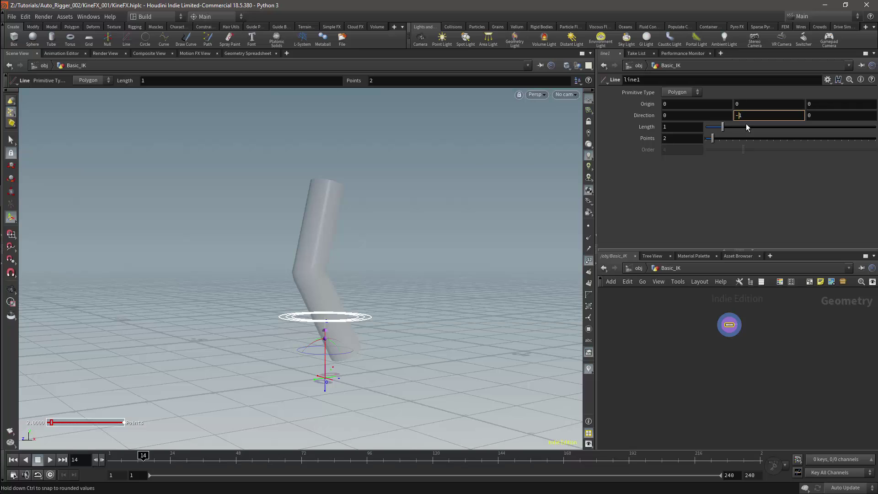
type("-")
key("Return")
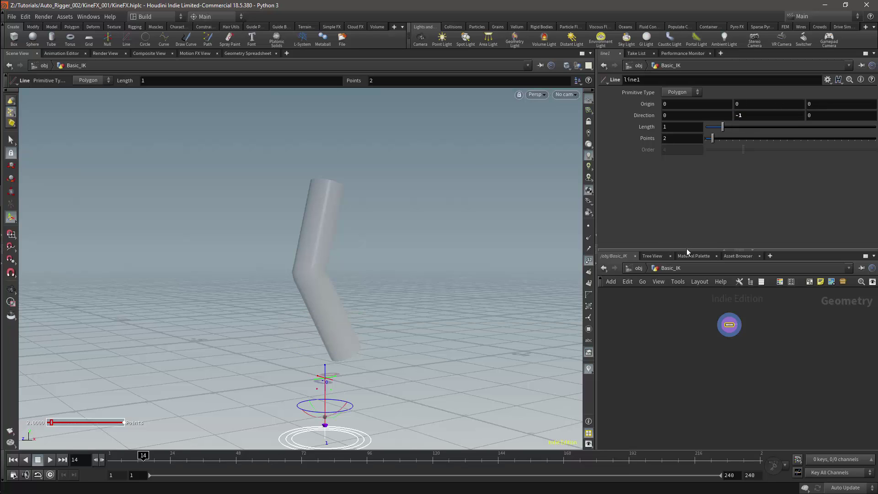
Set the line's number of points to 4
left_click_drag(712, 139, 719, 140)
left_click_drag(416, 357, 392, 389, "alt")
middle_click_drag(392, 389, 384, 314, "alt")
right_click_drag(384, 314, 392, 302, "alt")
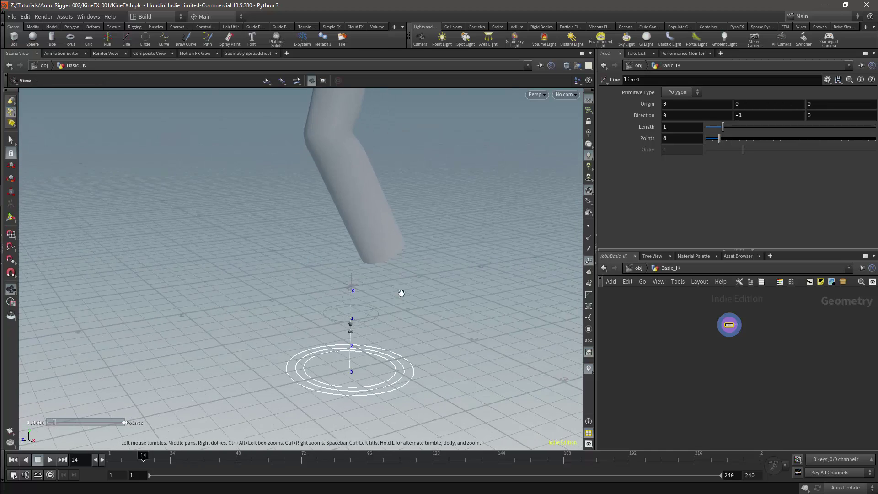
middle_click_drag(391, 302, 413, 275, "alt")
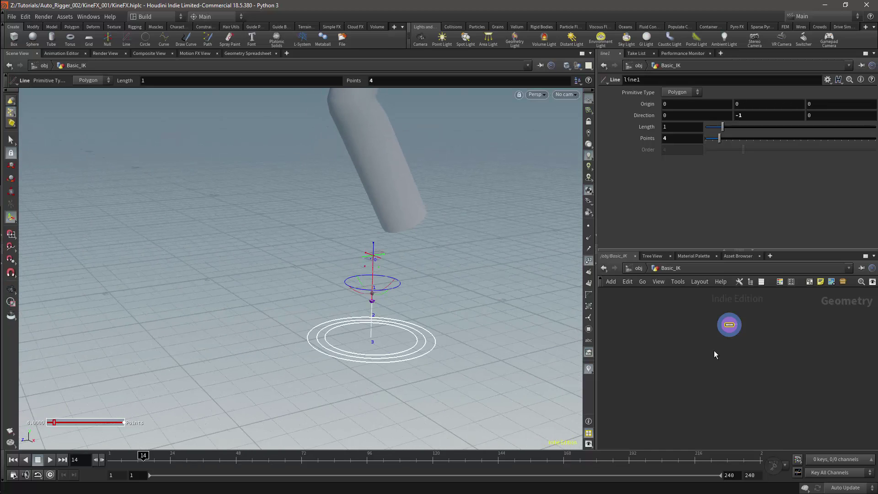
Add a KineFX Rig Doctor node, wire the line into it and make it the displayed node
key("Tab")
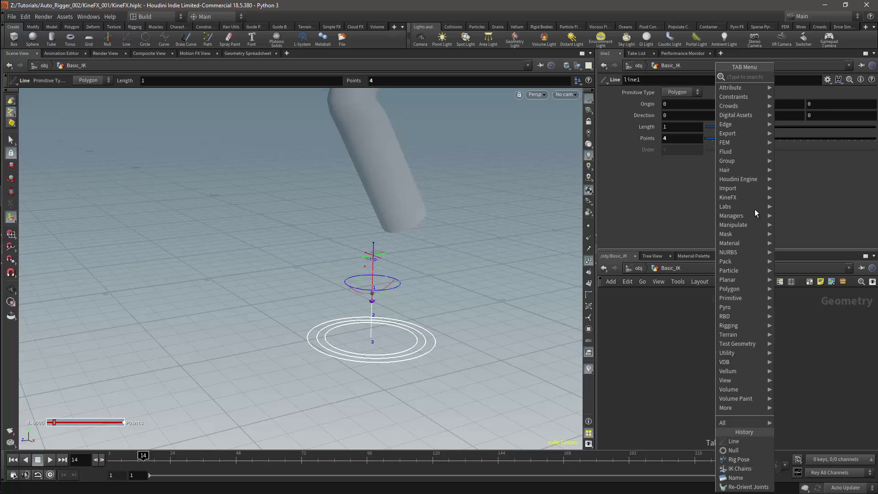
mouse_move(727, 197)
left_click(658, 225)
left_click(695, 337)
scroll(751, 124, "up", 3)
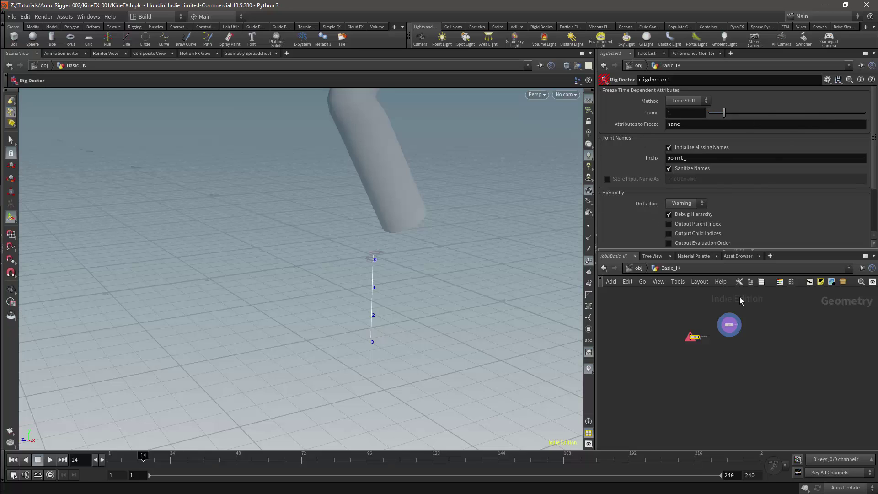
mouse_move(730, 328)
scroll(730, 328, "up", 6)
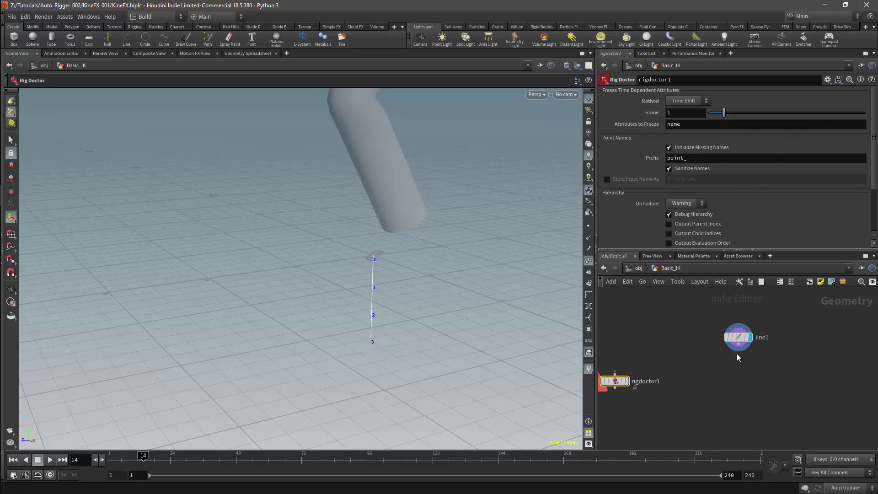
left_click_drag(738, 351, 615, 374)
left_click_drag(617, 381, 637, 381)
left_click(646, 382)
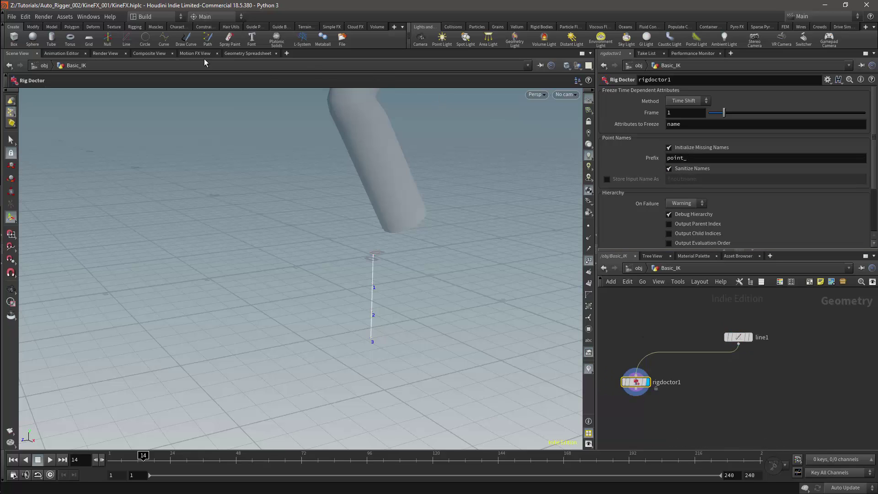
Show the Geometry Spreadsheet and set the number of points on the line to 3
left_click(248, 53)
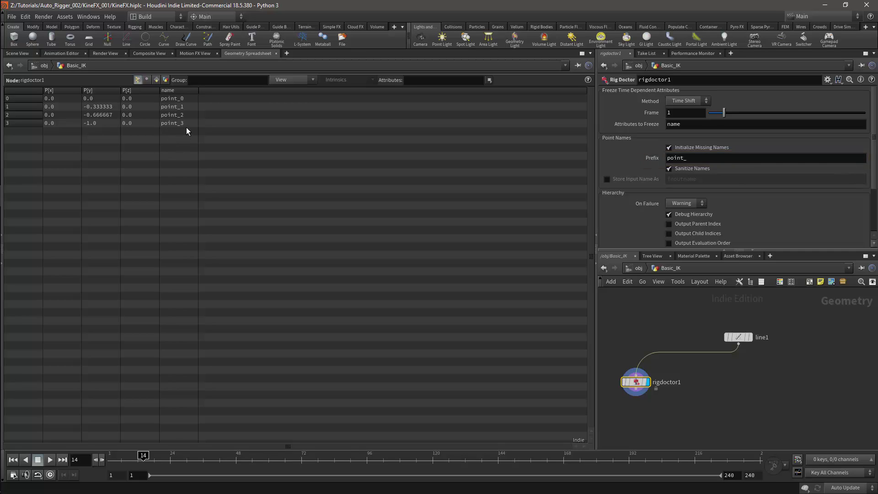
left_click(738, 338)
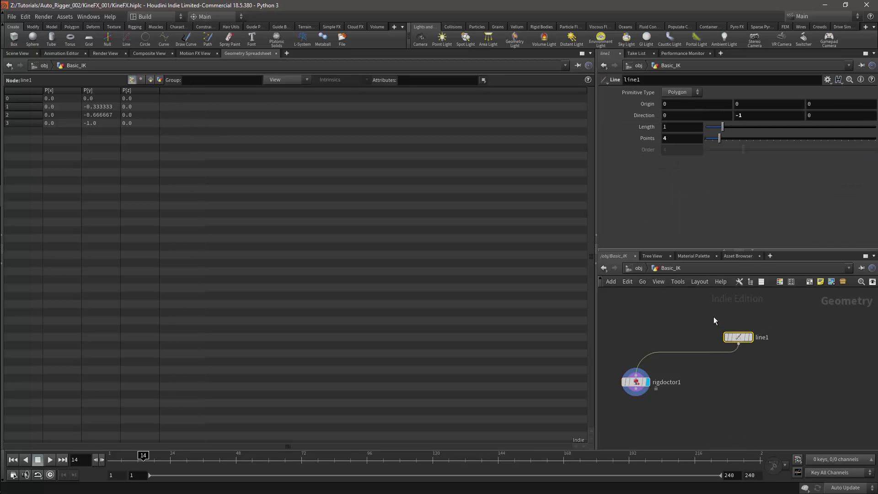
left_click_drag(720, 138, 716, 139)
Enable Initialize Transforms on the Rig Doctor node and inspect the transform attributes in the spreadsheet
left_click(635, 382)
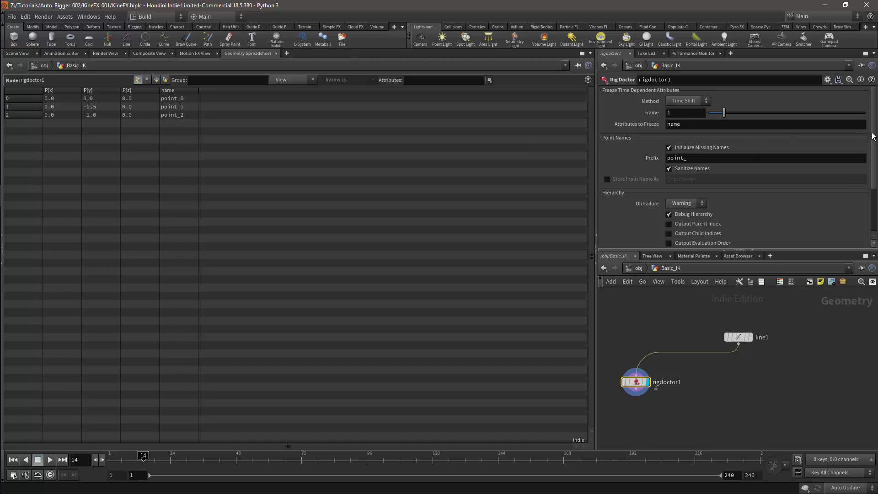
scroll(875, 142, "down", 3)
scroll(664, 209, "down", 1)
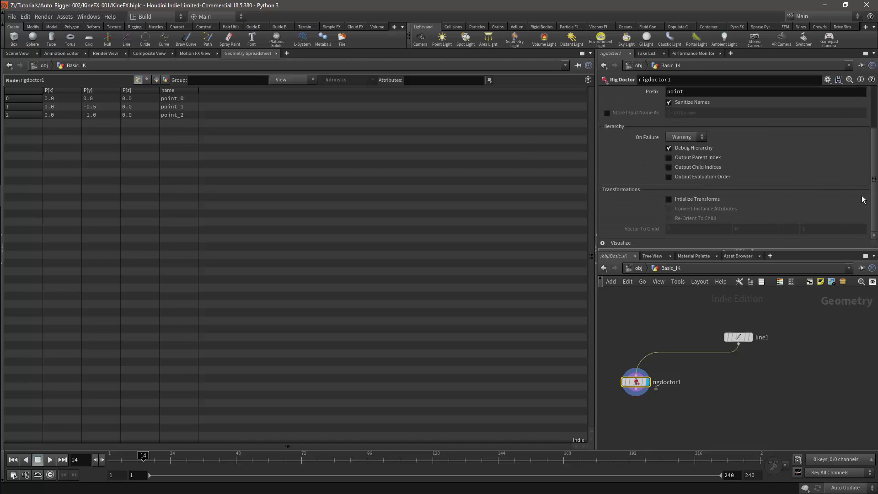
left_click(668, 198)
left_click_drag(261, 447, 567, 413)
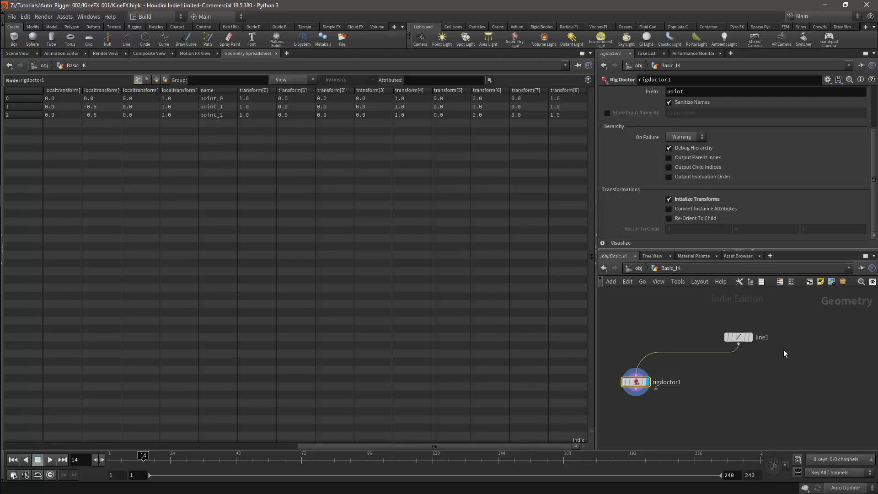
Add a KineFX Re-Orient Joints node, wire the line into it and make it the displayed node
key("Tab")
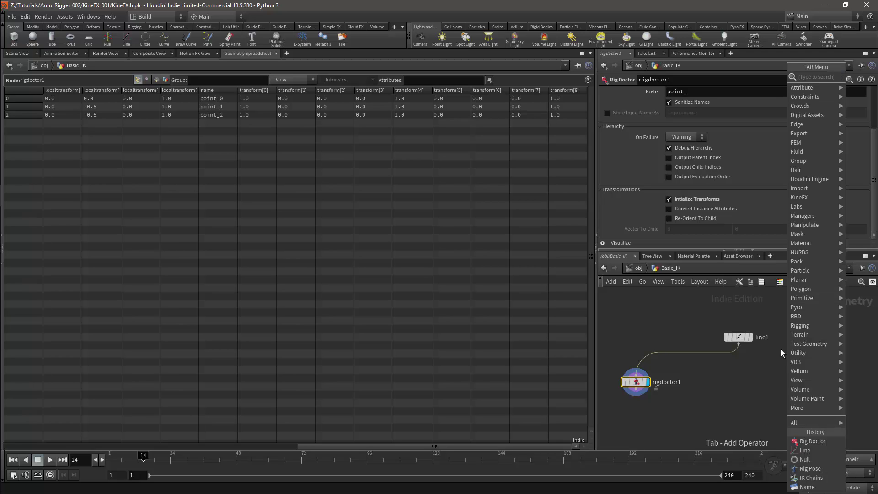
mouse_move(813, 197)
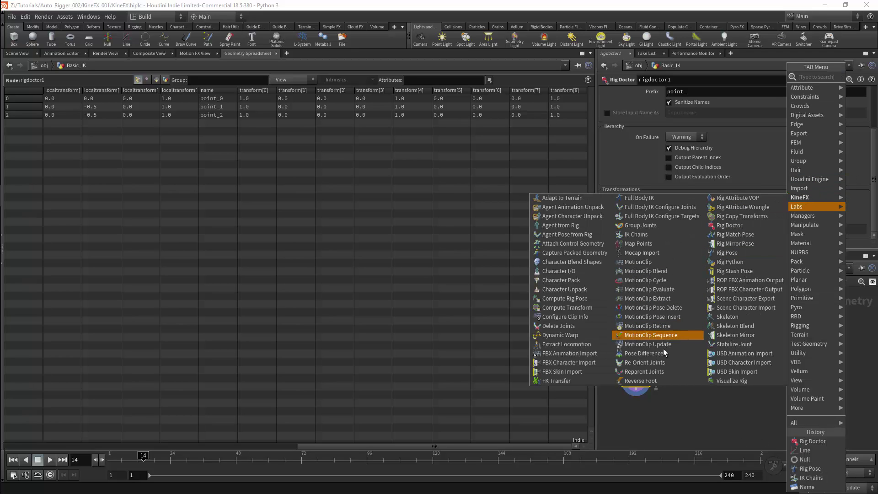
left_click(655, 362)
left_click(761, 379)
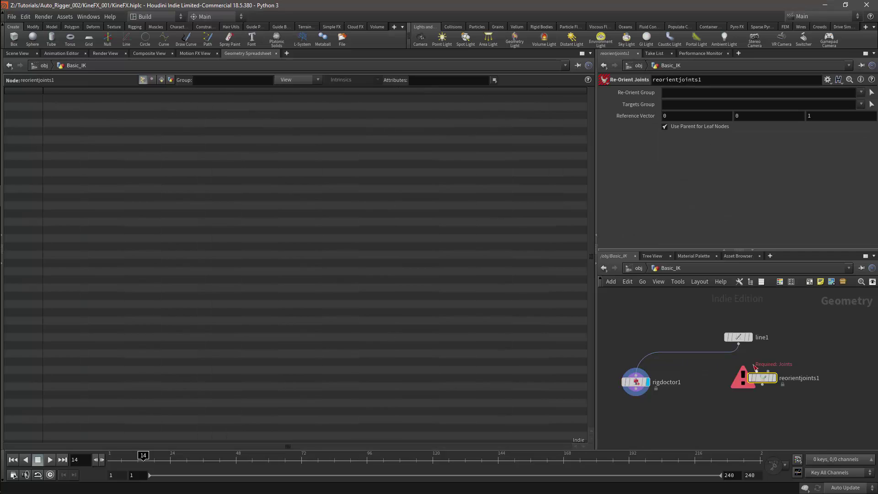
left_click_drag(738, 344, 777, 381)
left_click(774, 379)
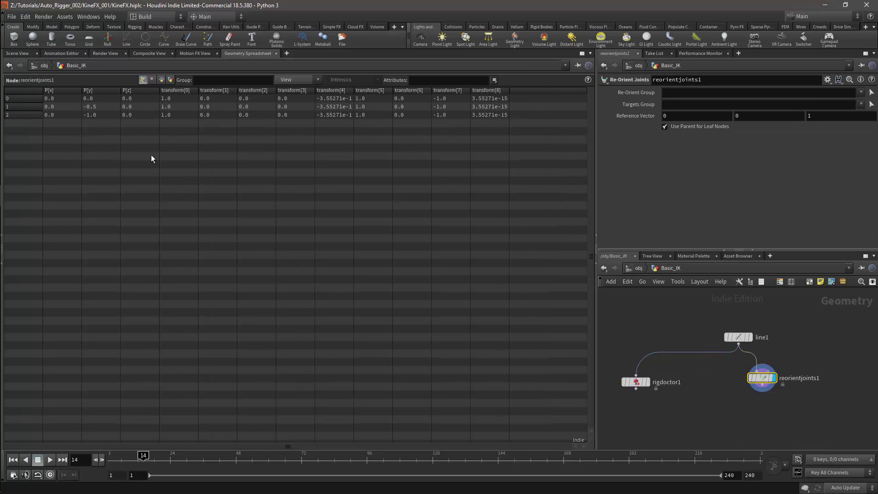
left_click_drag(766, 378, 766, 382)
Add a Name node below the Re-Orient Joints node and wire the two together
key("Tab")
type("name")
key("Return")
left_click(761, 417)
left_click_drag(761, 389, 762, 412)
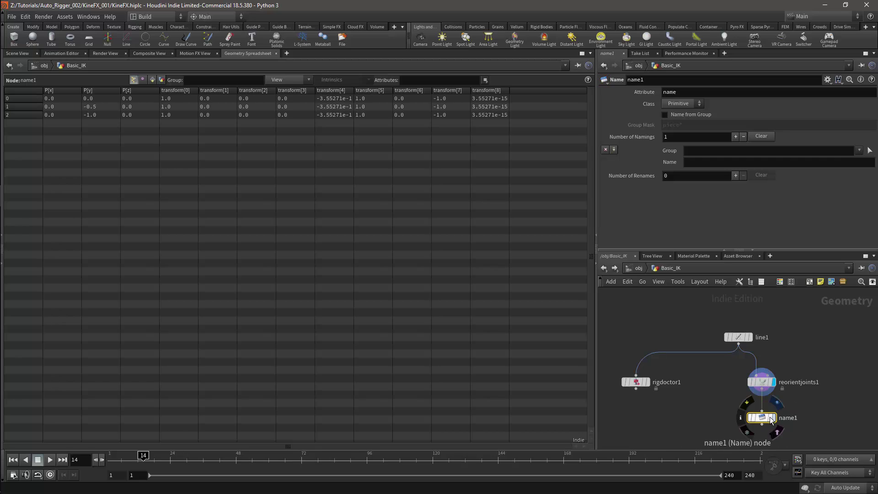
Set the Name node's class to Point and its number of namings to 3
left_click(679, 107)
left_click(676, 121)
left_click_drag(673, 136, 660, 149)
type("3")
key("Return")
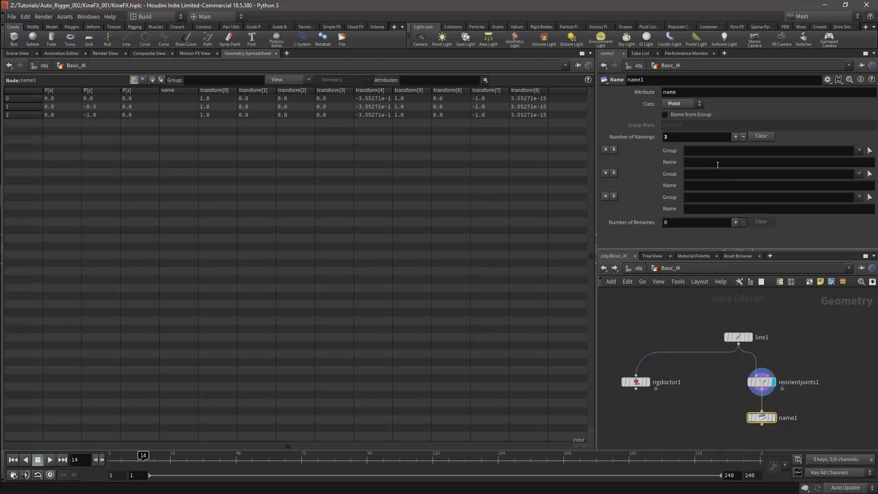
Name point group 0 Root, group 1 Middle and group 2 Effector in the Name node
left_click(695, 152)
type("0")
left_click(697, 161)
type("Root")
left_click(685, 175)
type("1")
key("Tab")
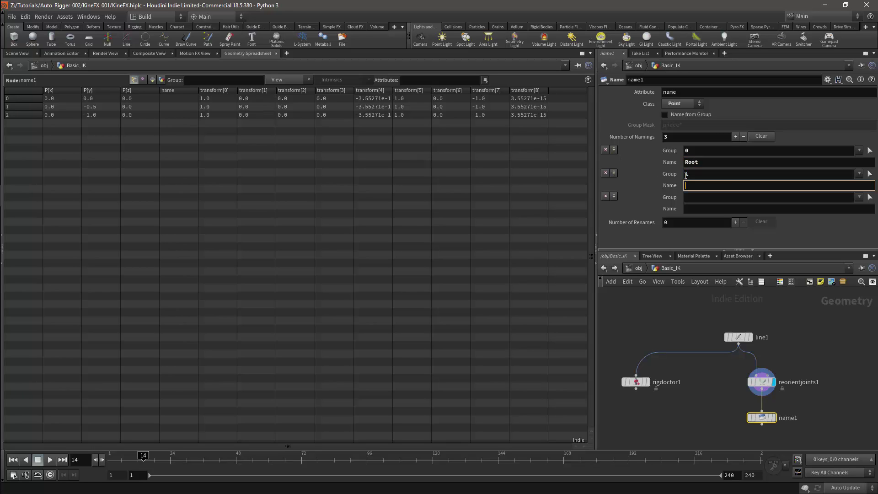
type("Middle")
left_click(699, 197)
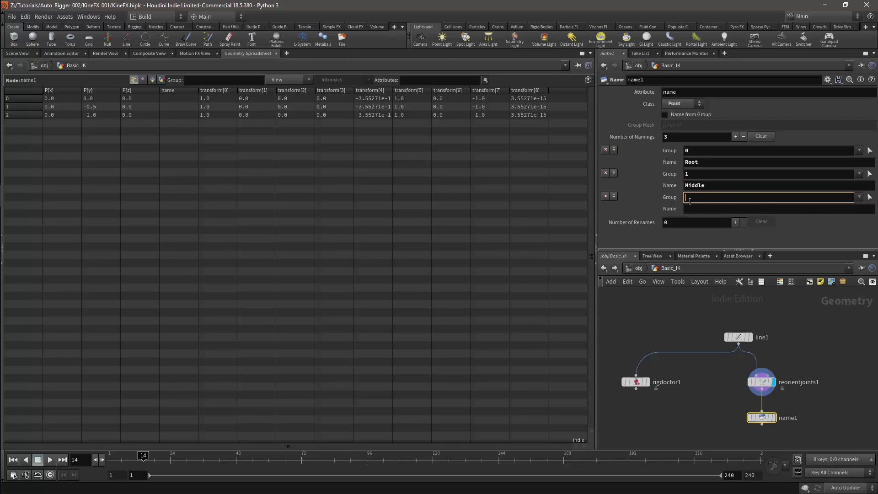
type("2")
key("Tab")
type("Effector")
key("Return")
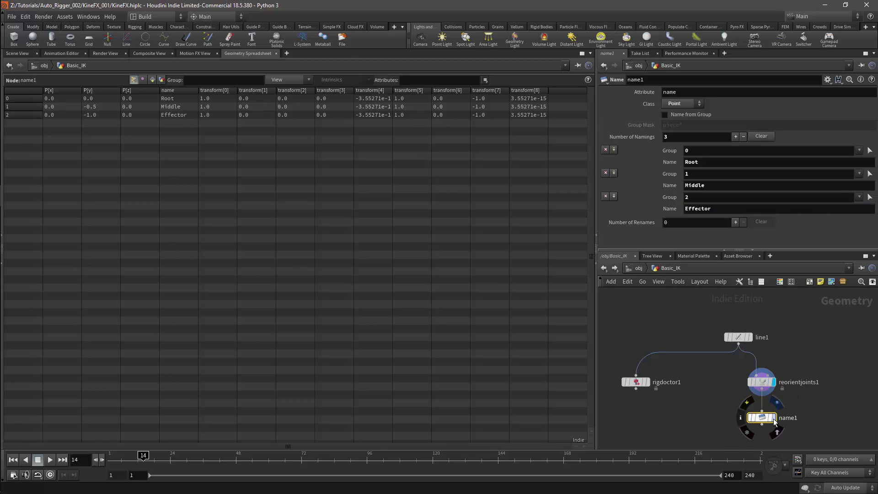
Display the Name node and align it and the Re-Orient Joints node beneath the line node
left_click(773, 417)
left_click_drag(761, 417, 758, 416)
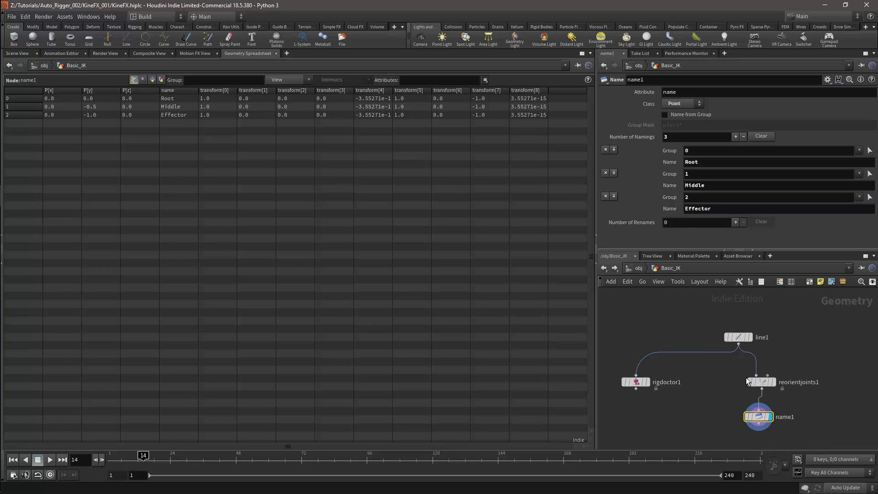
left_click_drag(754, 383, 730, 383)
left_click_drag(762, 417, 741, 420)
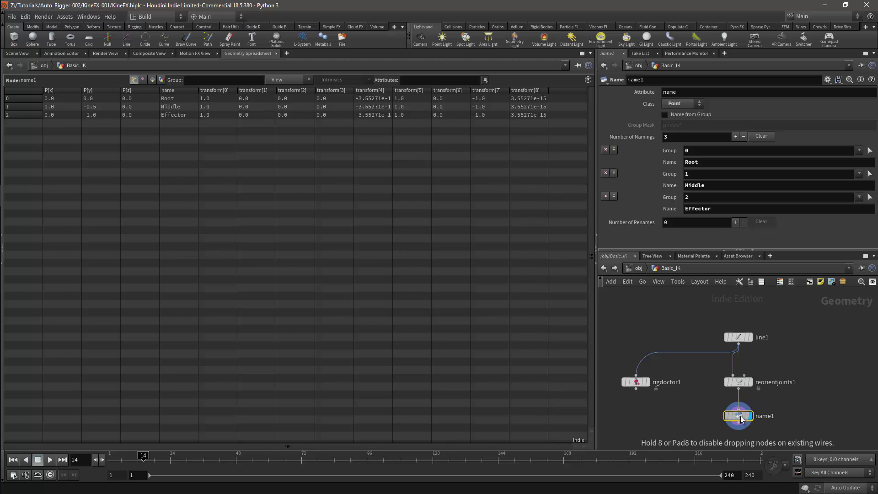
Delete the Rig Doctor node and return to the 3D scene view
left_click(635, 382)
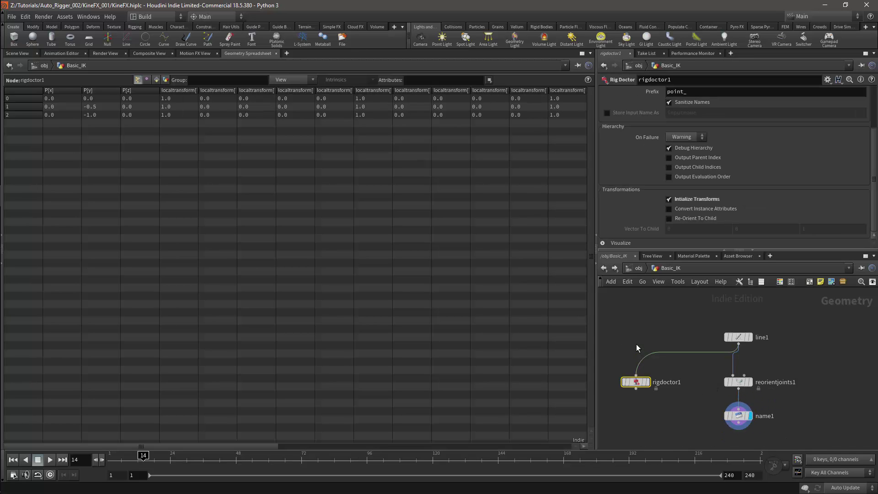
key("Delete")
left_click(18, 54)
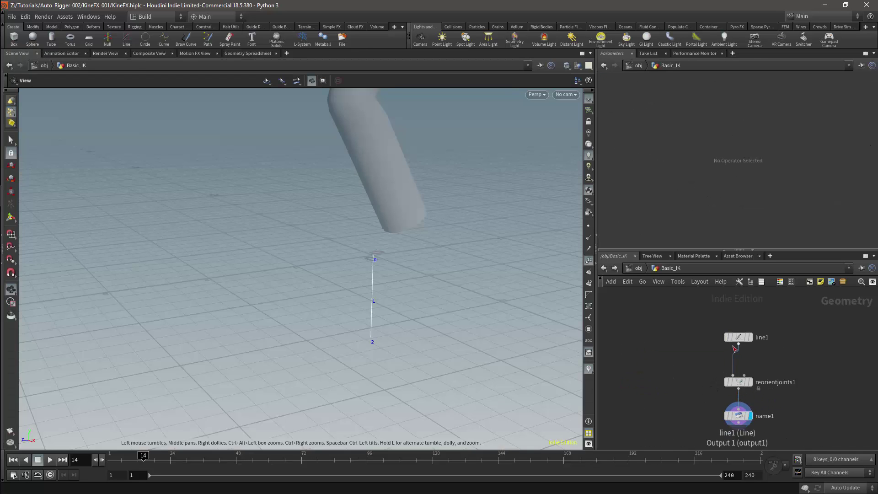
left_click_drag(735, 347, 737, 345)
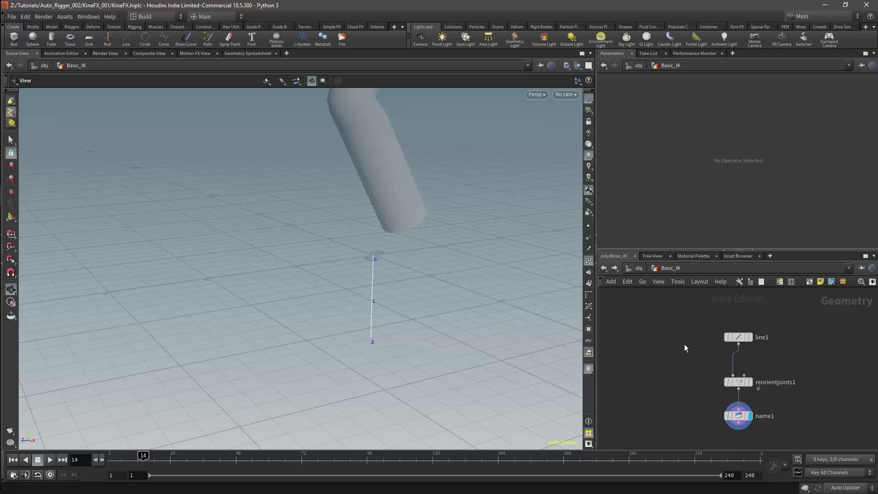
Go back up to the object level and hide the BasicRig geometry
left_click(636, 269)
left_click(690, 369)
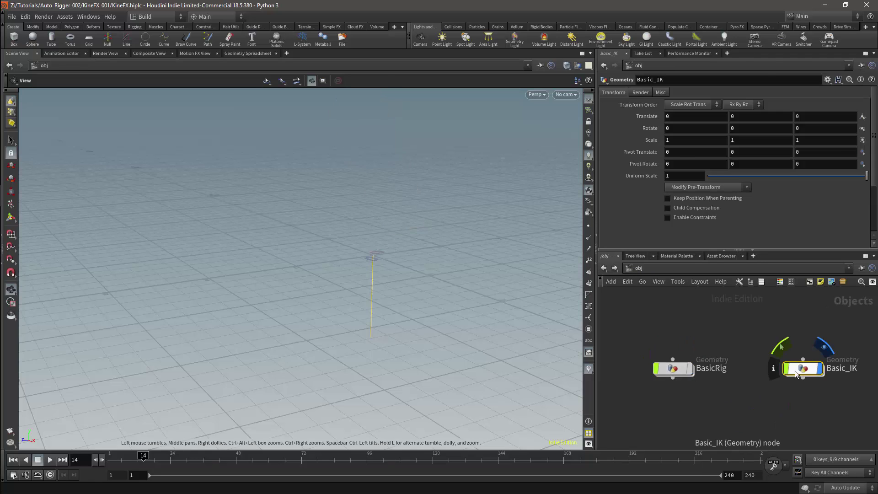
Enter the Basic_IK geometry and add a Rig Pose node connected beneath the Name node
double_click(800, 369)
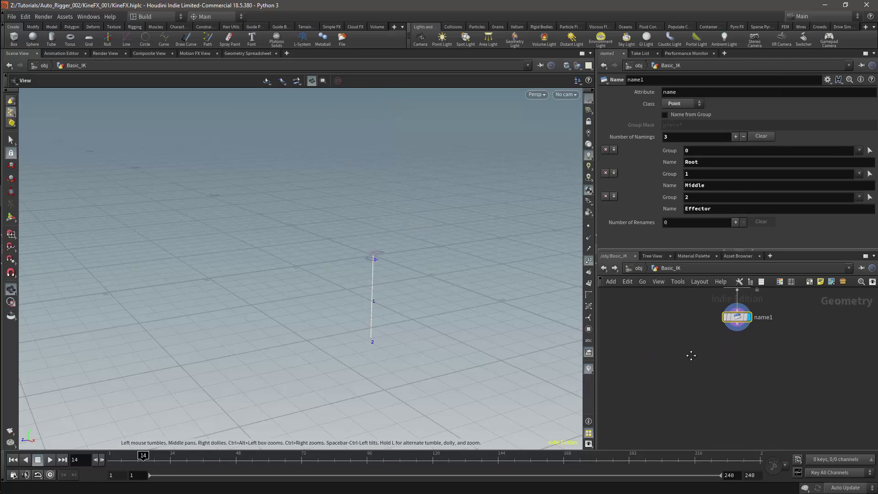
key("Tab")
type("ri")
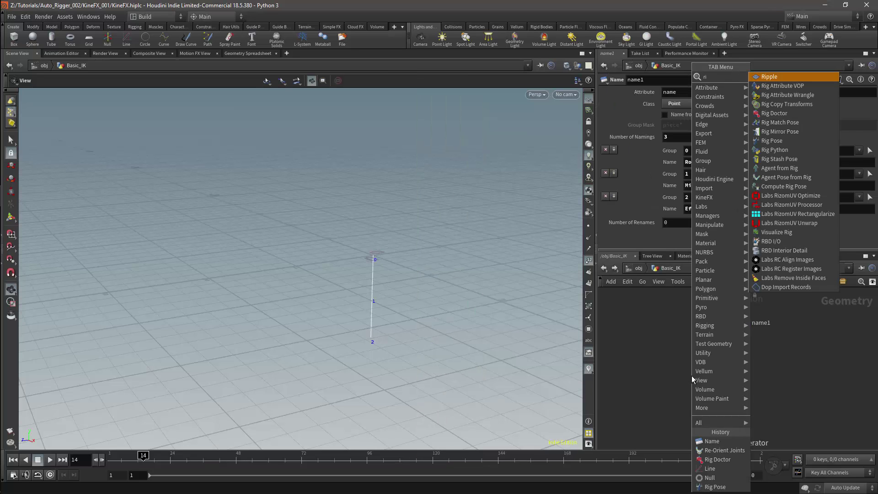
type("g")
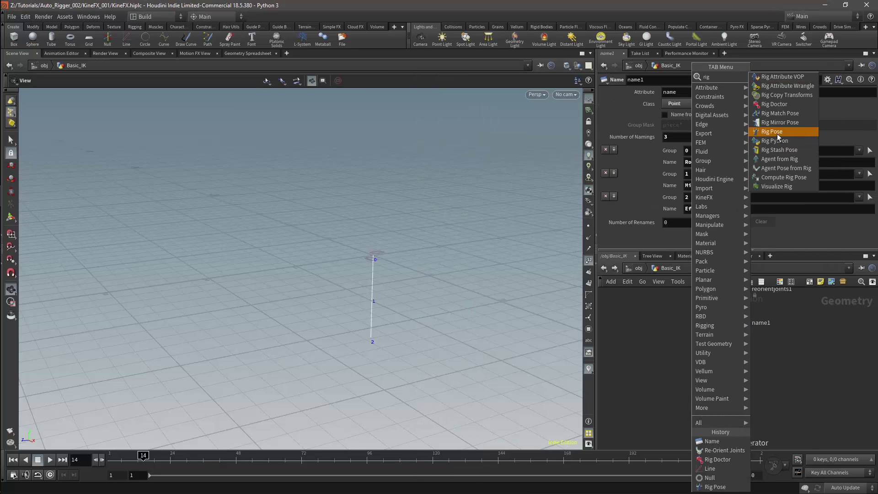
left_click(776, 132)
left_click(679, 373)
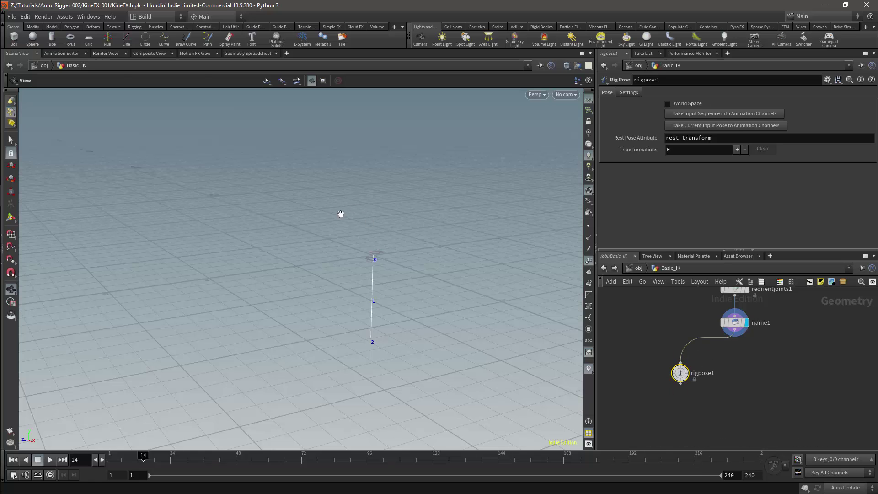
Bend the joint chain in the first Rig Pose node by rotating the Root joint and rotating Middle about 58.8 degrees in X
key("Return")
left_click(372, 300)
left_click_drag(358, 255, 342, 264)
left_click(373, 255)
left_click_drag(342, 228, 363, 212)
left_click_drag(388, 262, 353, 224, "alt")
left_click(353, 297)
left_click_drag(339, 272, 318, 275)
Add an IK Chains node beneath the Rig Pose node and wire the Rig Pose output into its first input
middle_click_drag(771, 353, 753, 372)
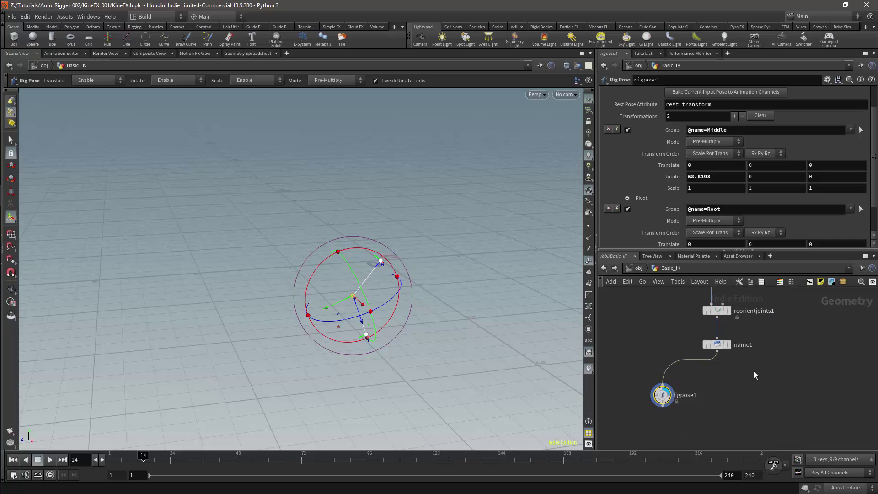
key("Tab")
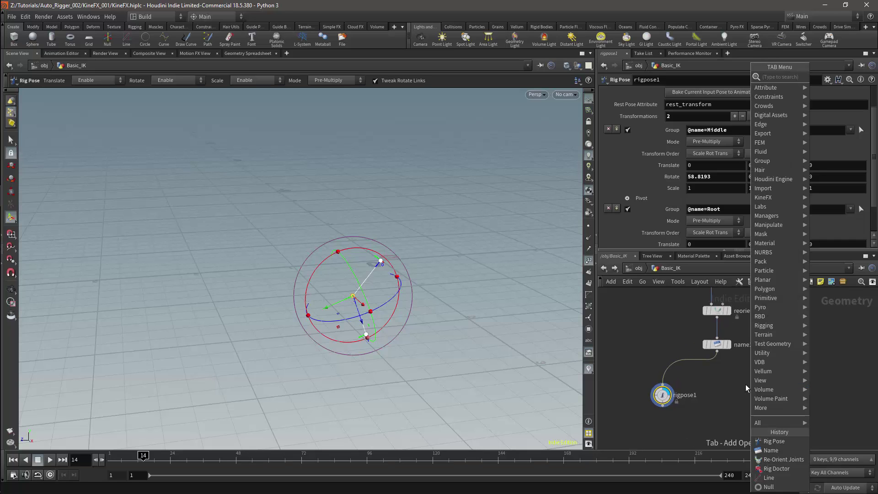
type("ik")
left_click(679, 74)
left_click(690, 432)
middle_click_drag(690, 432, 722, 392)
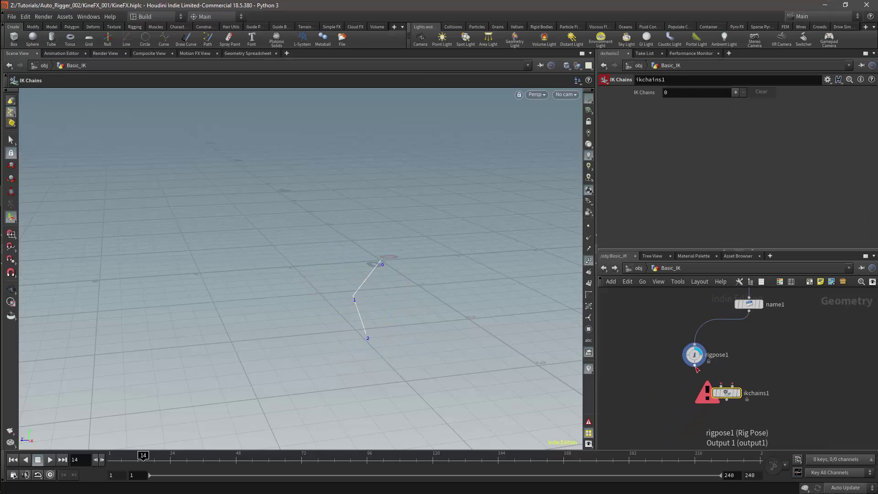
left_click_drag(696, 369, 743, 418)
Add one IK chain with Root as the root name, Middle as the mid name and Effector as the tip name
left_click(735, 92)
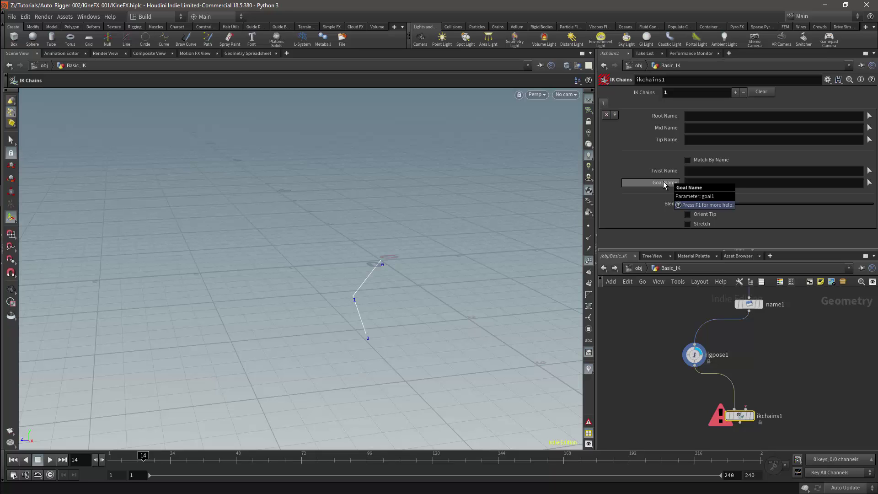
left_click(868, 116)
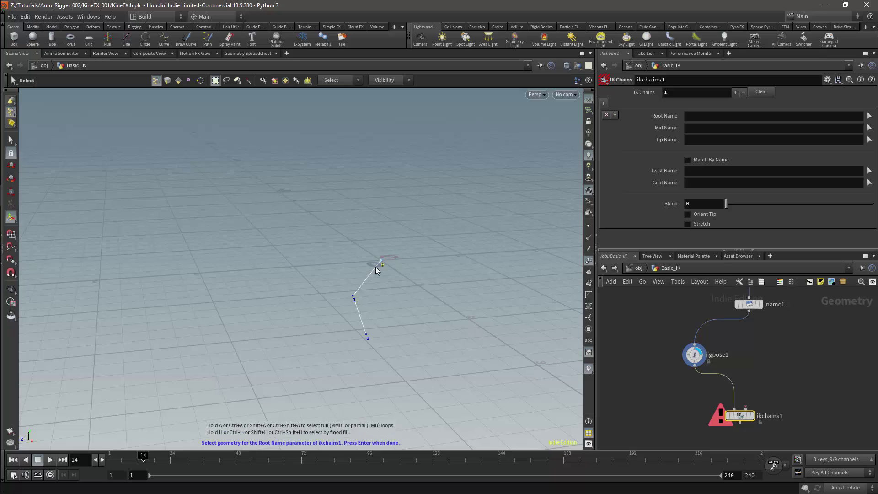
key("Return")
key("Return")
left_click(868, 127)
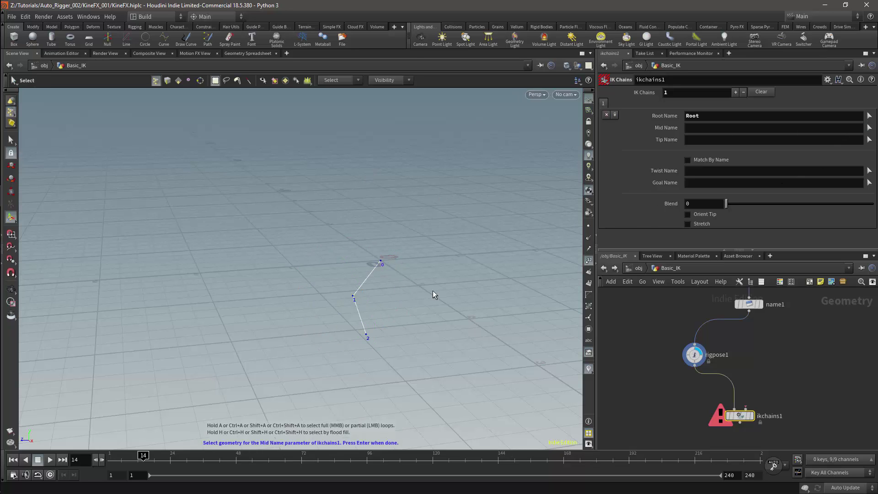
left_click(352, 295)
key("Return")
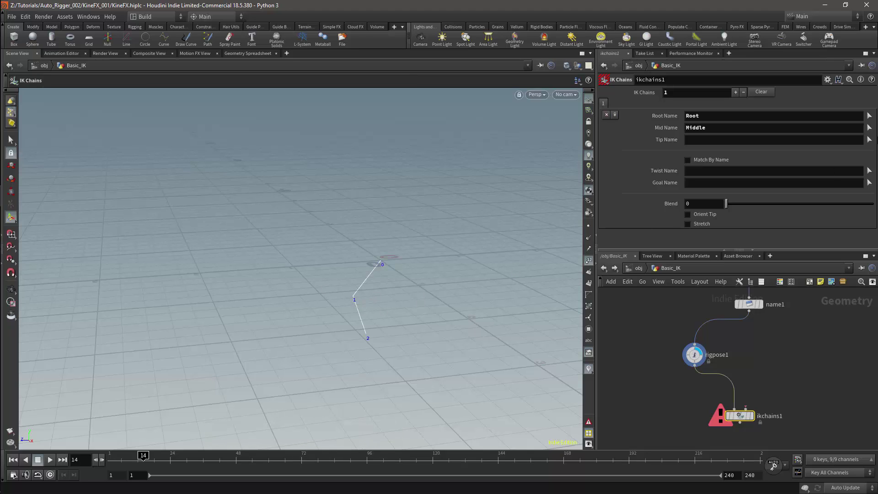
left_click(869, 139)
left_click(362, 333)
key("Return")
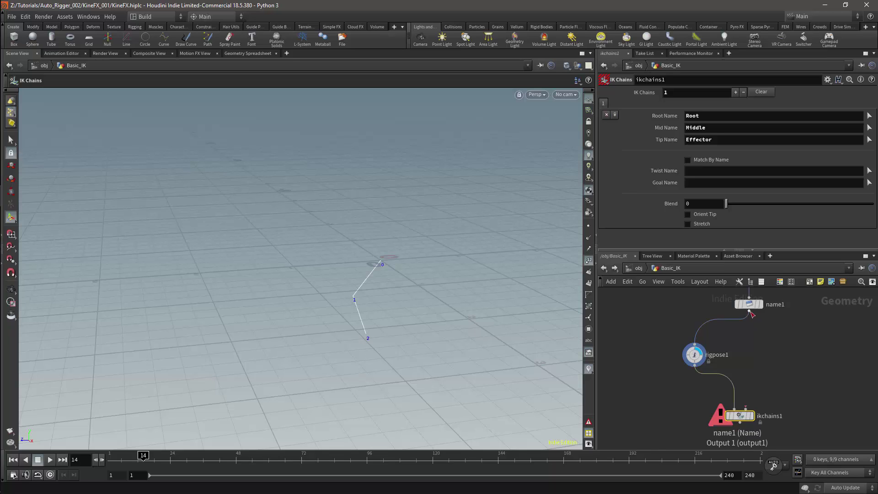
Wire the Name node into the second input of IK Chains and set the twist to Middle and the goal to Effector
left_click_drag(748, 313, 747, 408)
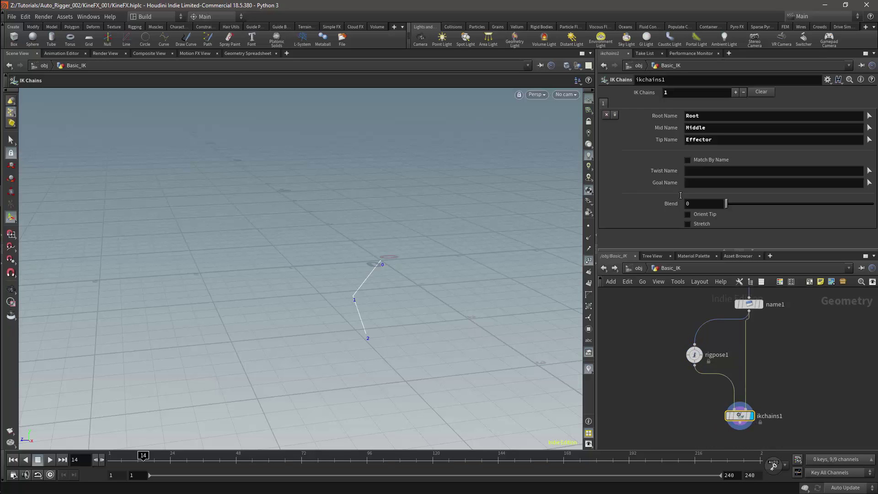
left_click(869, 171)
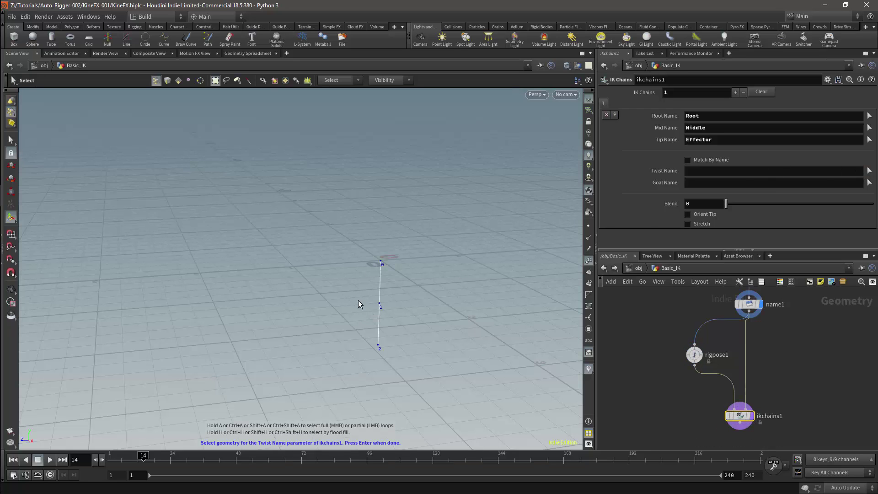
left_click(358, 298)
key("Return")
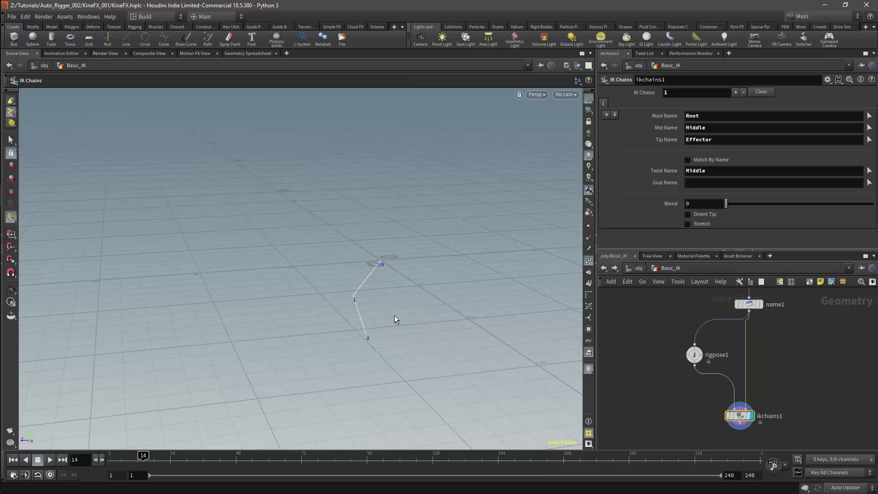
left_click(870, 183)
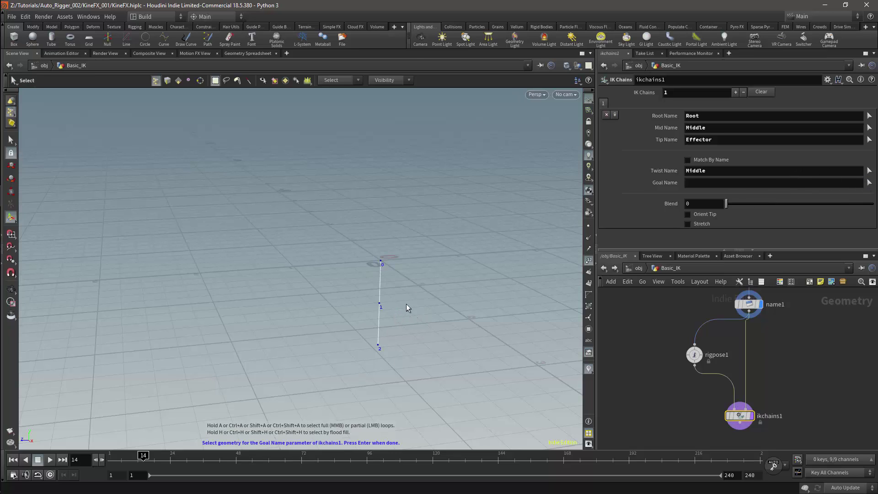
key("Return")
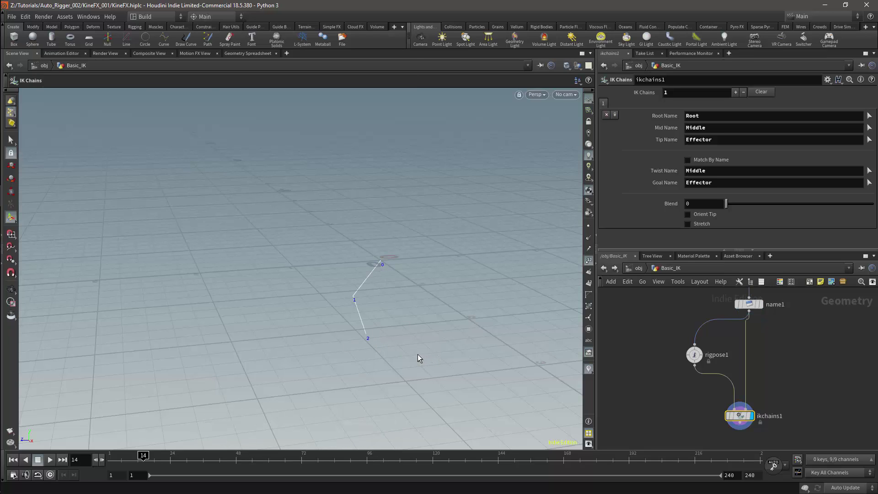
Insert a second Rig Pose node on the wire between the Name node and the second IK Chains input
key("Tab")
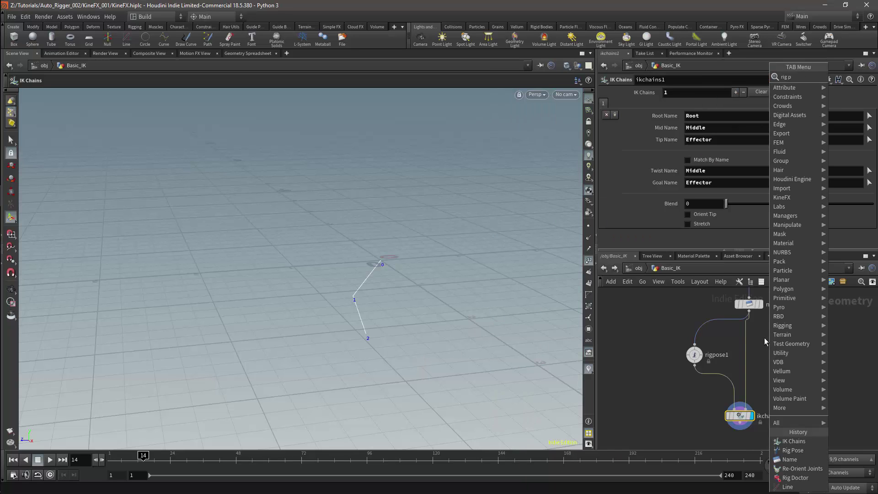
key("Return")
left_click(768, 355)
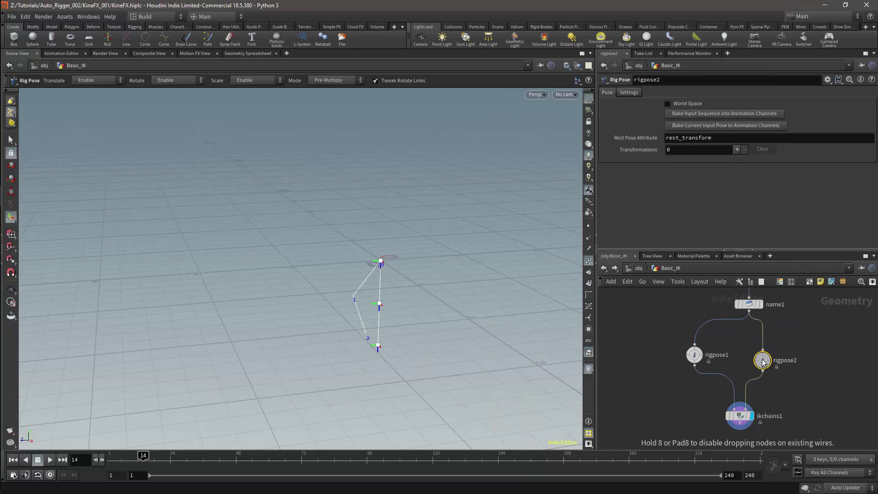
Add a Null node beneath IK Chains and connect it to the IK Chains output
key("Tab")
type("nu")
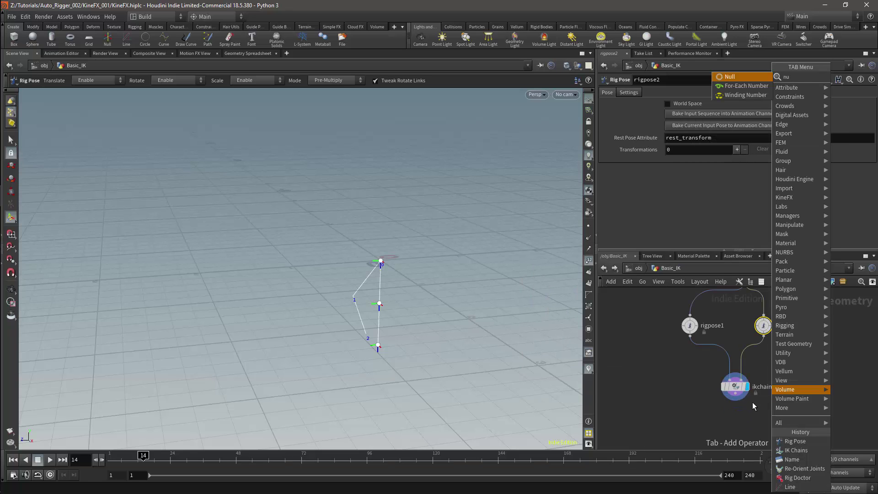
key("Return")
left_click(734, 429)
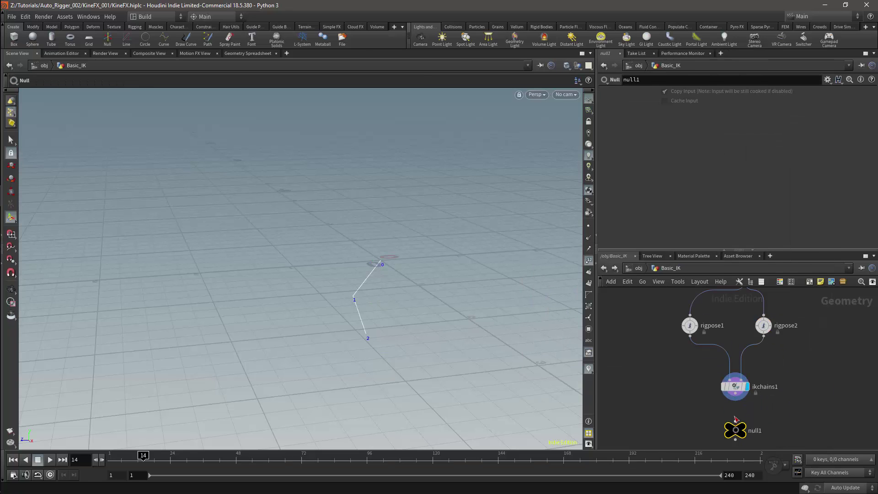
left_click_drag(735, 404, 735, 423)
In the second Rig Pose, translate Effector about (-0.21, 0.50, 0) and Middle about (-0.57, 0.40, 0), rotating Middle about (36.4, 12.5, -6.8)
scroll(782, 357, "down", 6)
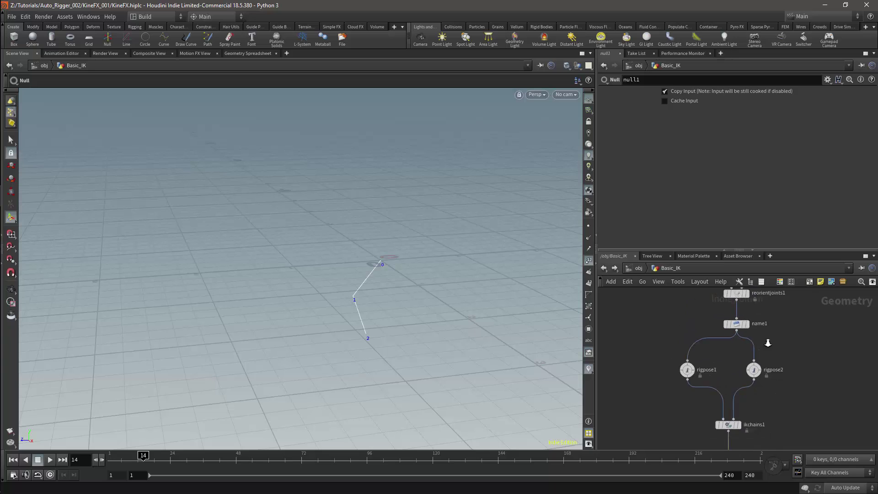
left_click(776, 349)
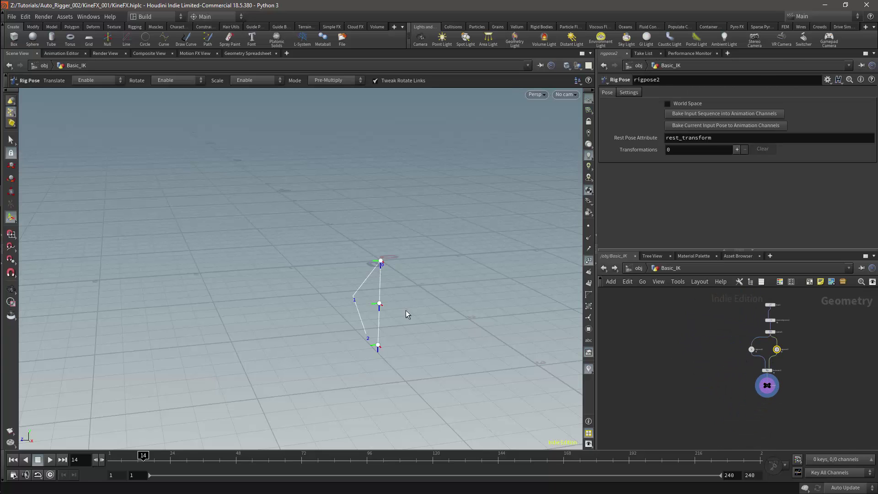
left_click(377, 345)
left_click_drag(378, 345, 331, 342)
mouse_move(379, 306)
left_mouse_down()
mouse_move(290, 330)
mouse_move(302, 338)
mouse_move(367, 307)
mouse_move(378, 313)
left_mouse_up()
left_click(378, 302)
Set the Blend of the IK chain to 1 in the IK Chains node
left_click(767, 370)
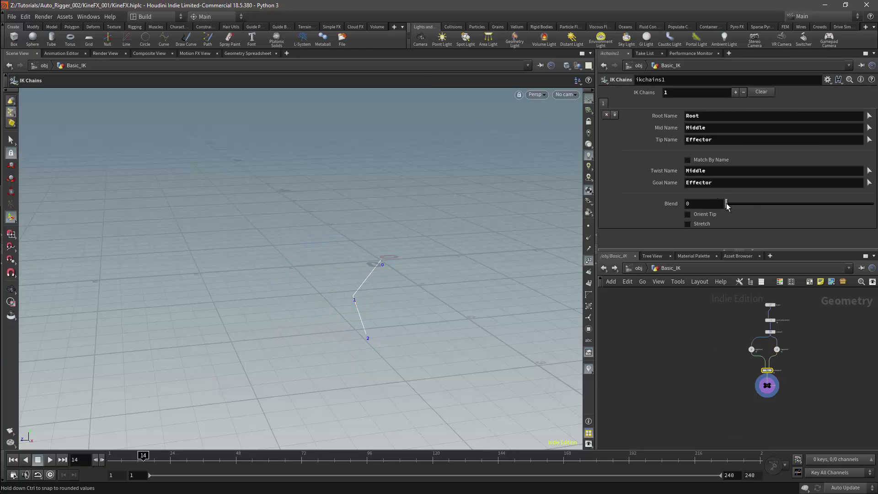
left_click_drag(789, 203, 874, 203)
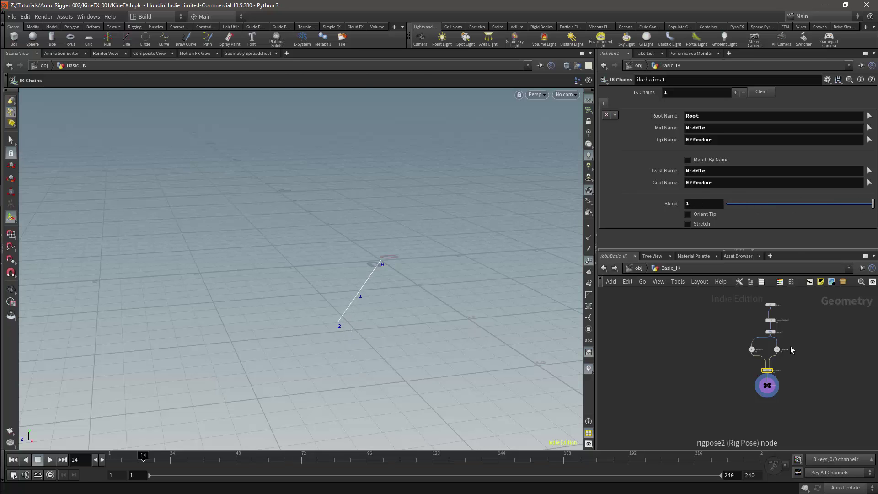
Reposition the second Rig Pose's controls, translating Effector to about (0.01, -0.13, 0.20) and Middle to about (-0.63, 0.44, -0.29)
left_click(776, 349)
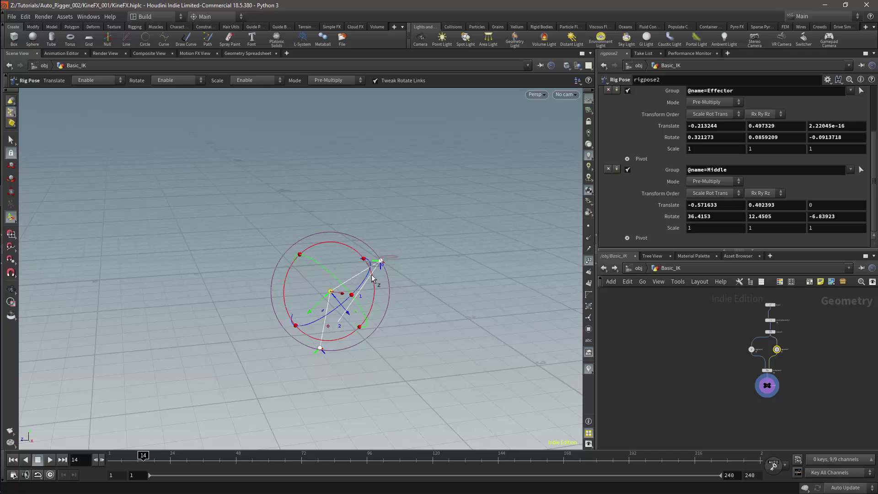
middle_click_drag(374, 259, 368, 285, "alt")
right_click_drag(368, 284, 430, 215, "alt")
left_click_drag(304, 366, 279, 331)
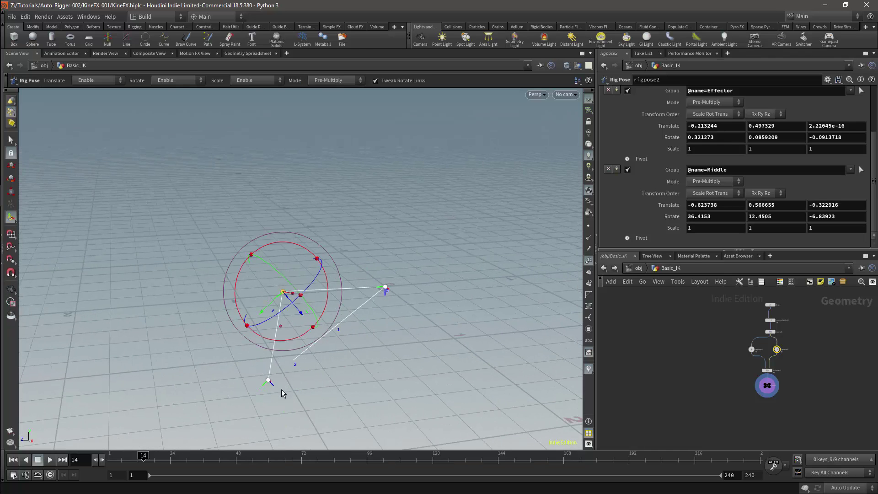
left_click_drag(263, 386, 353, 350)
left_click(284, 292)
mouse_move(287, 328)
left_mouse_down()
mouse_move(313, 330)
mouse_move(296, 327)
left_mouse_up()
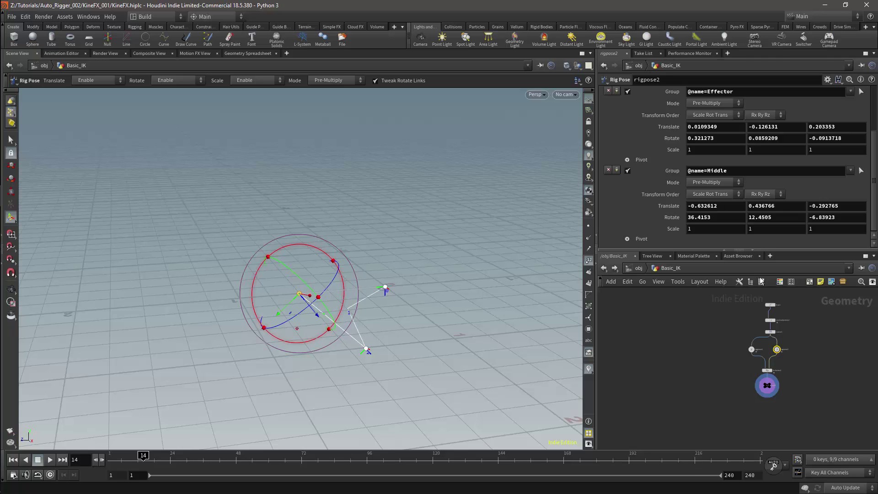
Insert a Reparent Joints node between the Name node and the second Rig Pose node
scroll(789, 334, "up", 8)
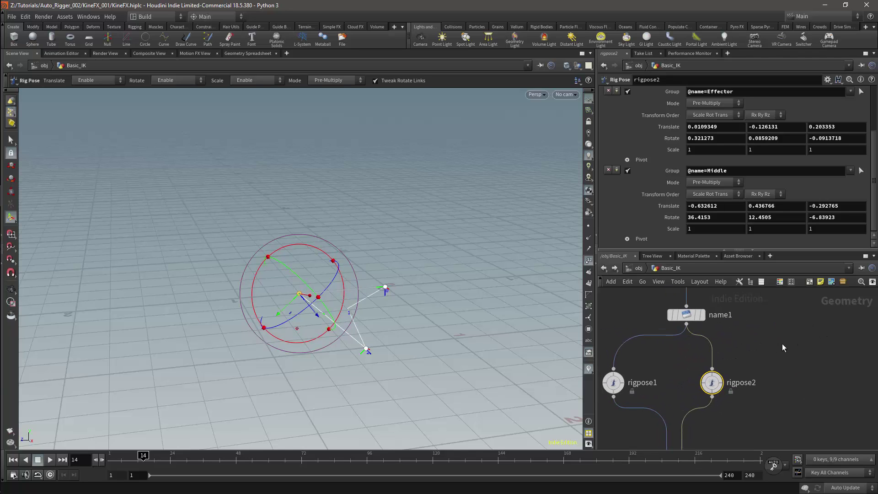
key("Tab")
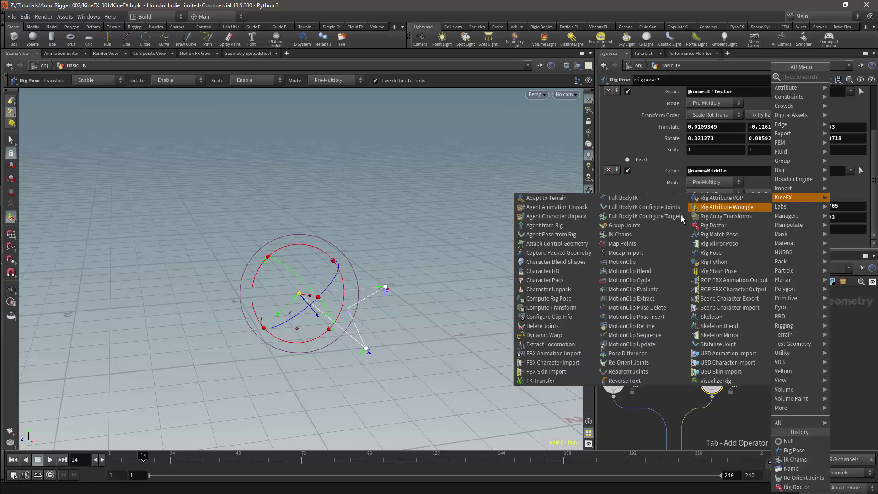
left_click(668, 371)
left_click(715, 353)
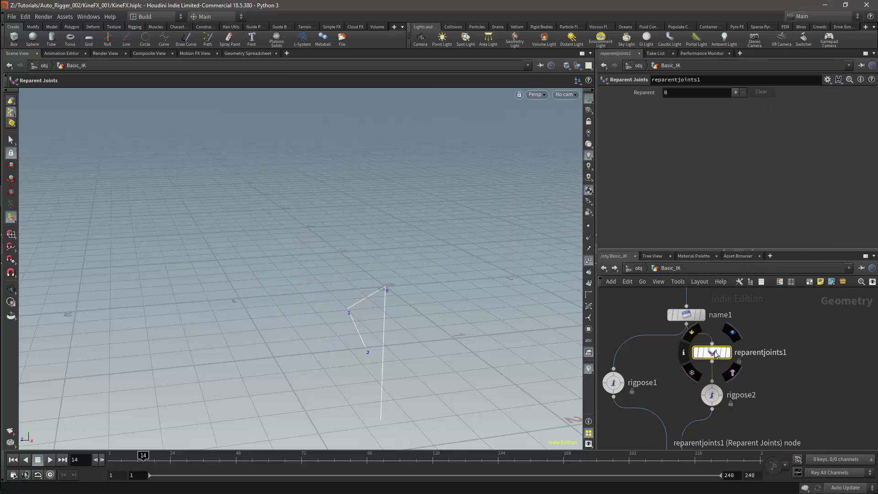
Add one reparent entry with * as the joint and an empty parent, and display the Reparent Joints node
left_click(735, 92)
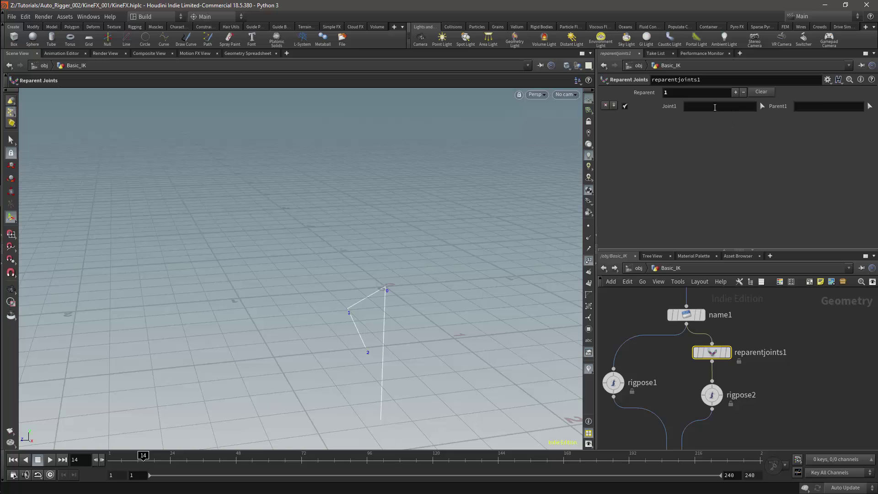
left_click(715, 106)
type("*")
key("Return")
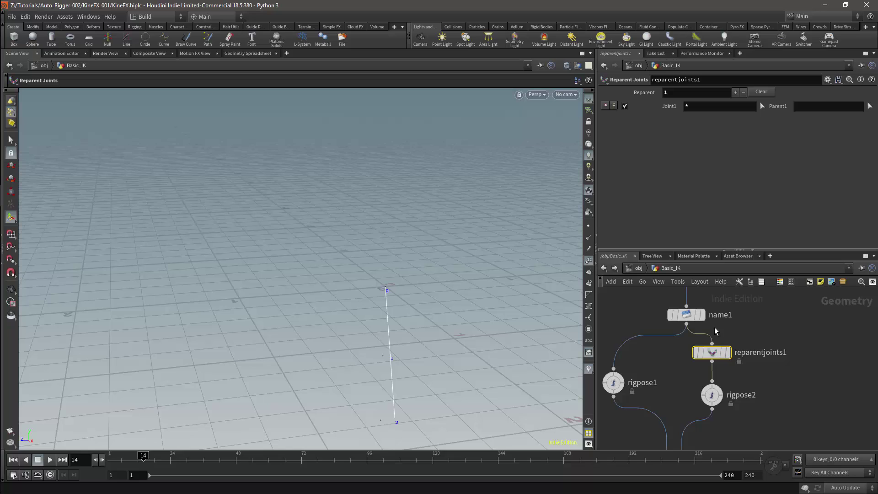
left_click(727, 352)
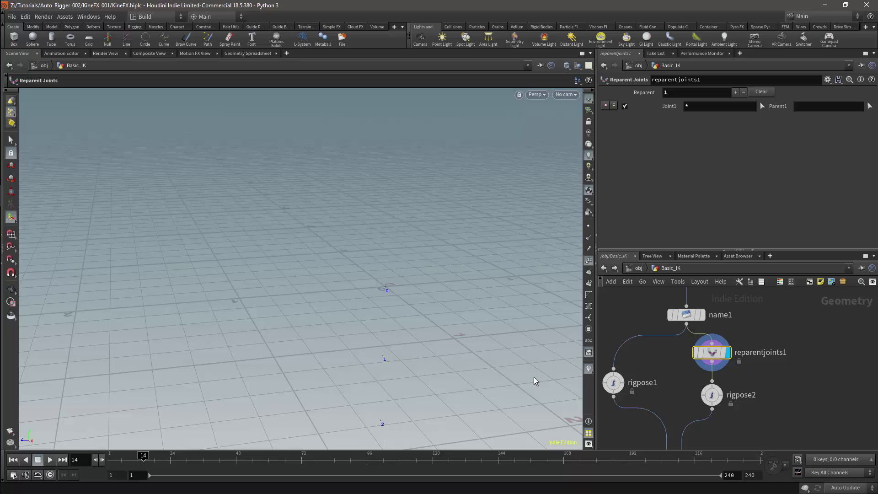
Display the Null node at the end of the network and reselect the second Rig Pose node
left_click(718, 401)
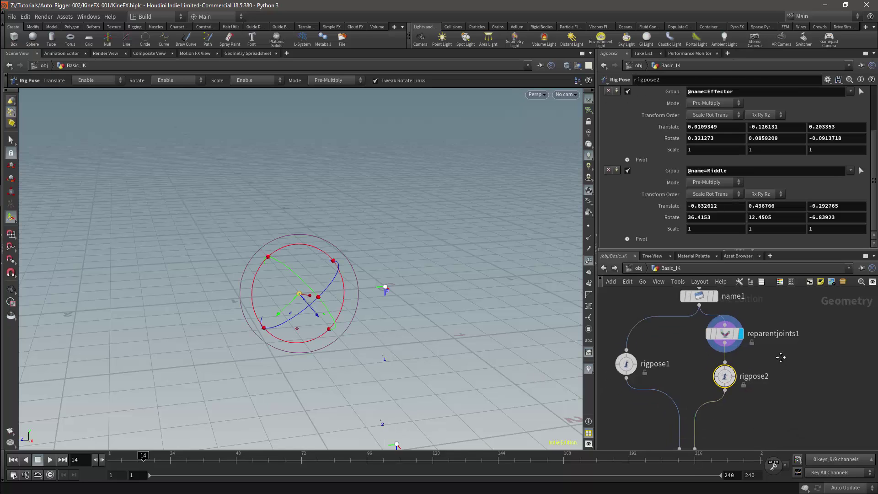
middle_click_drag(720, 402, 744, 341)
left_click(715, 414)
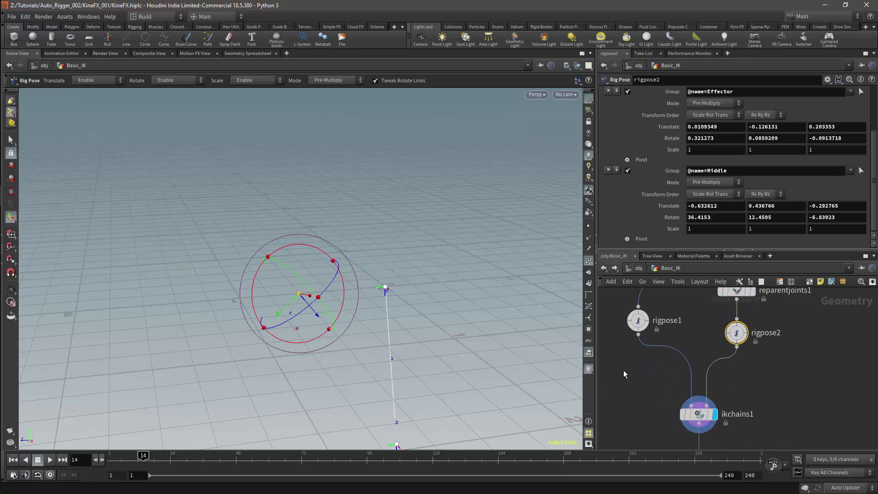
key("space")
middle_click_drag(806, 404, 820, 347)
left_click(713, 416)
left_click(733, 414)
middle_click_drag(762, 341, 758, 368)
right_click_drag(758, 368, 736, 322)
left_click(749, 326)
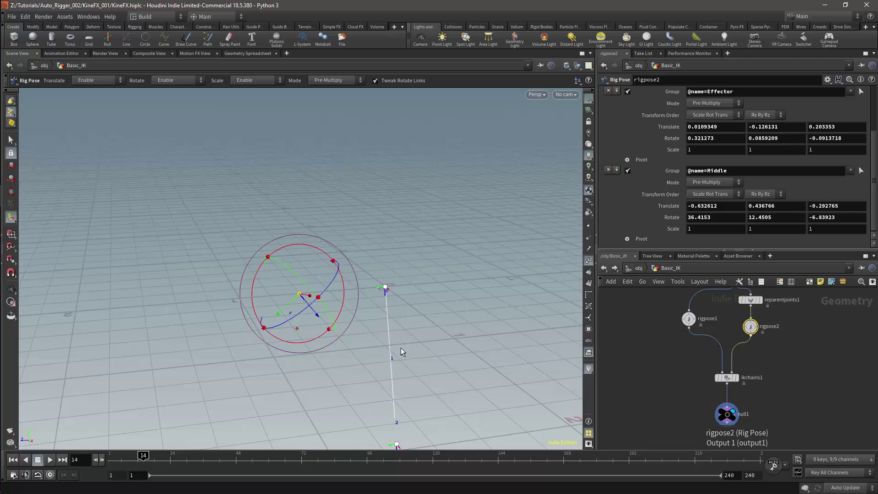
Reposition the second Rig Pose's controls, translating Effector to about (0.01, 0.19, -0.26) and Middle to about (0.33, 0.66, -0.24)
left_click(397, 444)
left_click_drag(459, 377, 410, 333, "alt")
right_click_drag(409, 334, 393, 323, "alt")
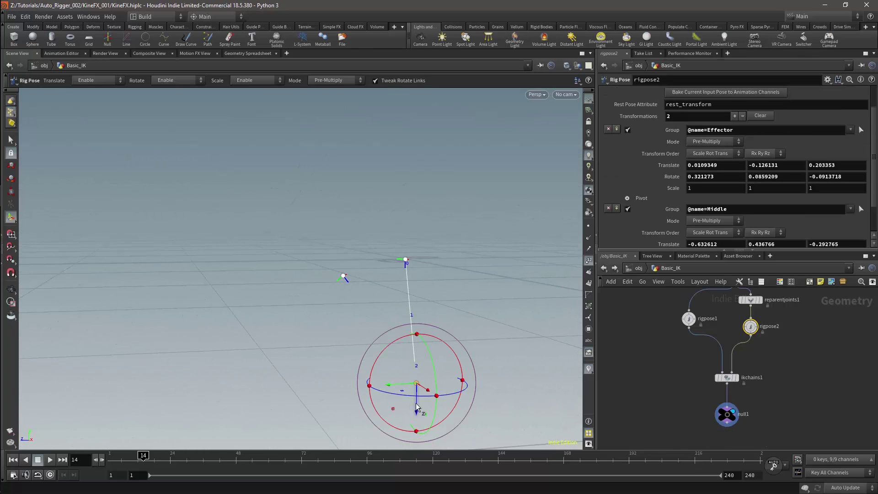
left_click_drag(393, 408, 362, 363)
left_click(343, 276)
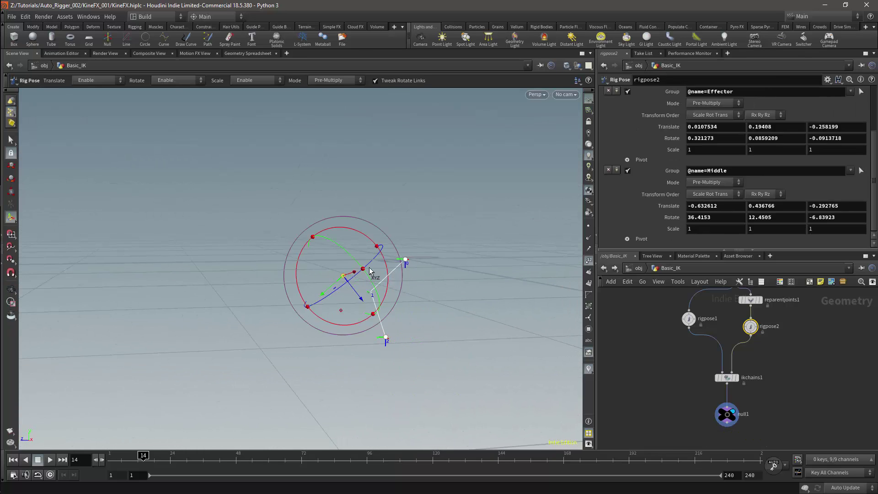
left_click_drag(374, 264, 480, 263, "alt")
key("t")
left_click_drag(338, 281, 393, 295)
Insert an Attach Control Geometry node between the Reparent Joints node and the second Rig Pose node
left_click_drag(796, 321, 792, 347, "alt")
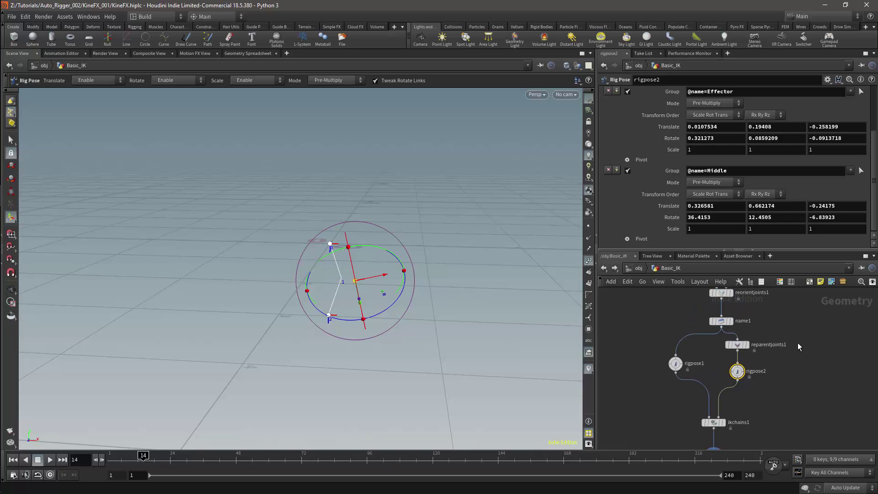
key("Tab")
type("atta")
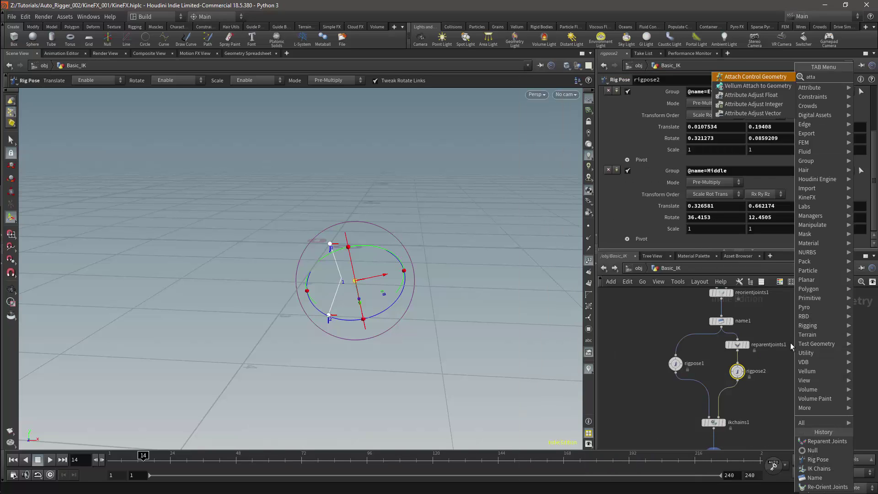
left_click(751, 77)
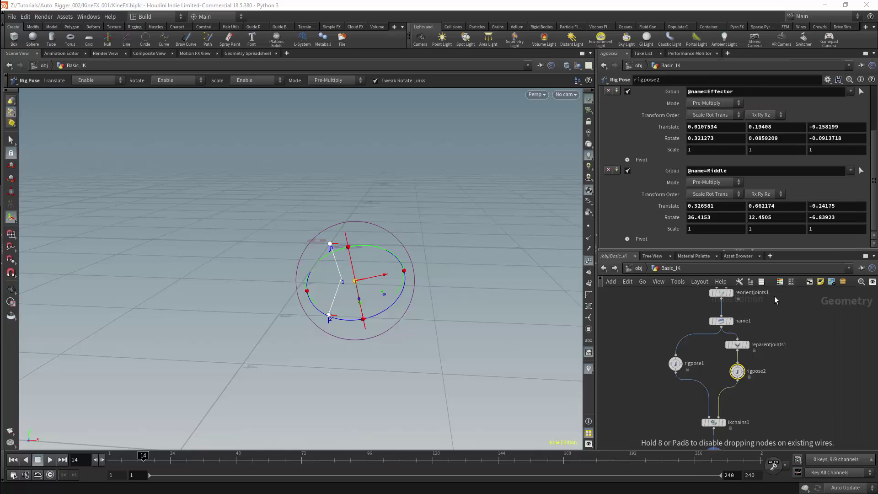
left_click(737, 366)
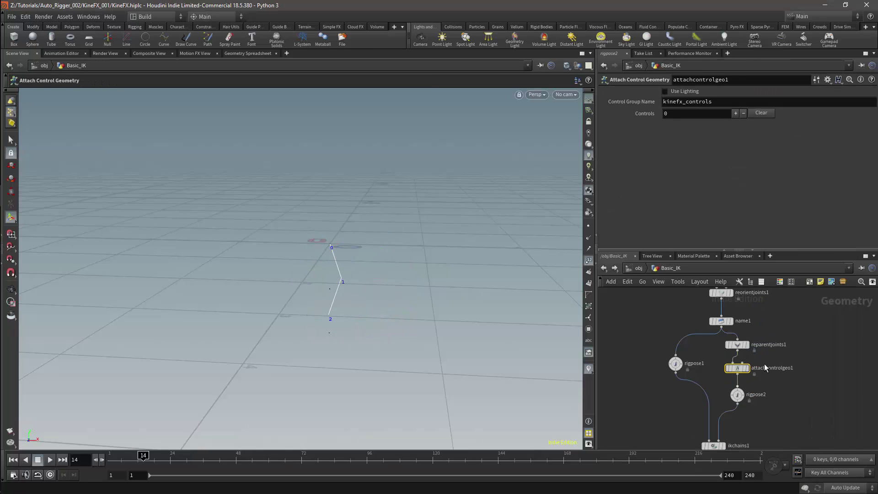
Add a Control node beside the Name and Reparent Joints branch
key("Tab")
mouse_move(787, 361)
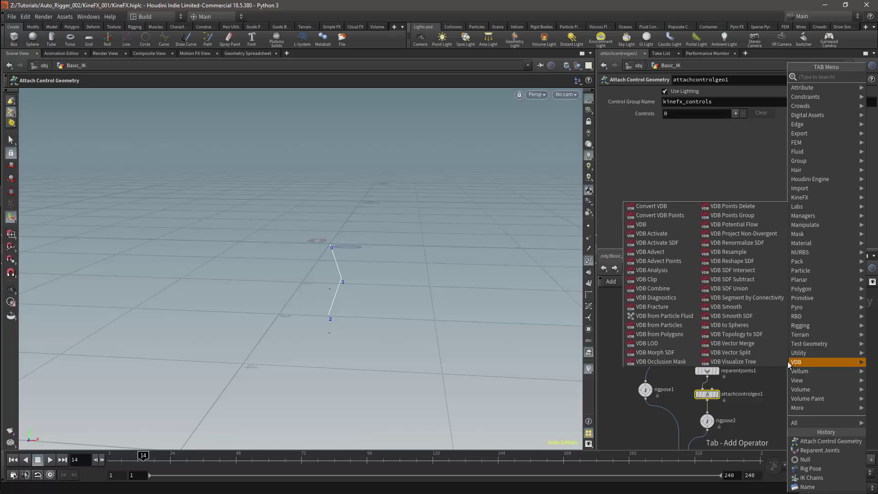
type("contr")
key("Return")
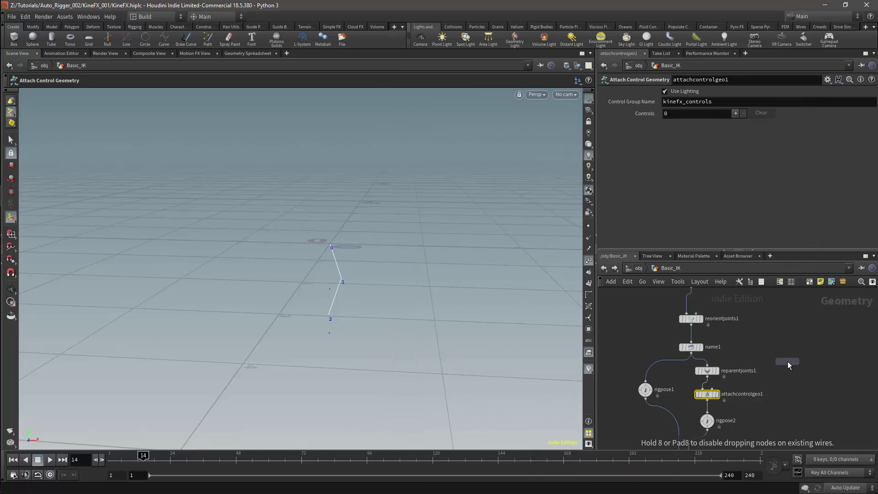
left_click(785, 349)
Add a Name node below the Control node, set its name to IK, and wire it into Attach Control Geometry's second input
key("Tab")
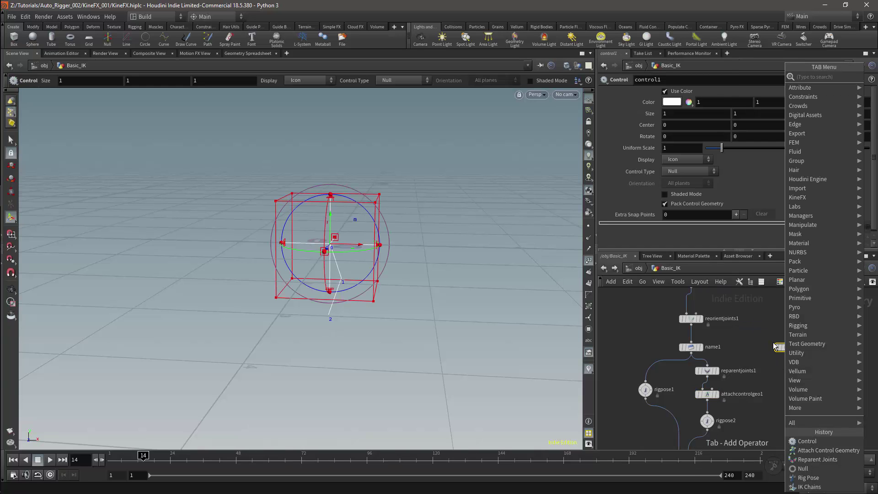
type("name")
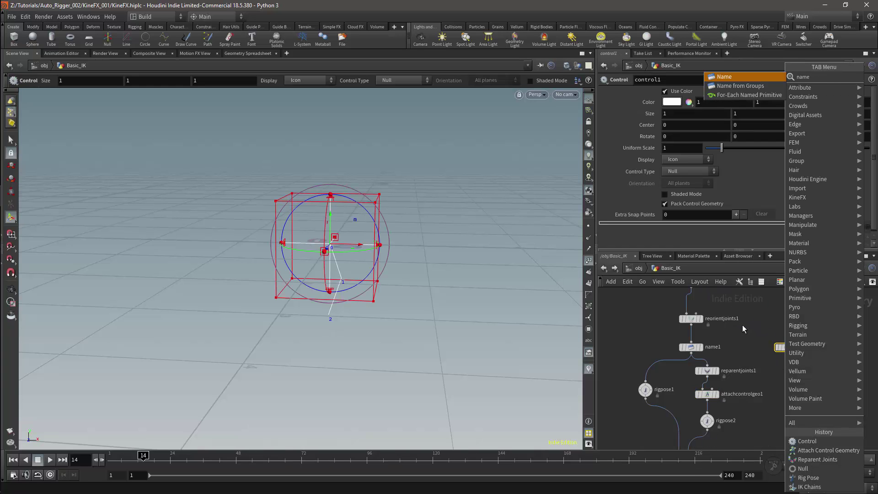
key("Return")
left_click(785, 363)
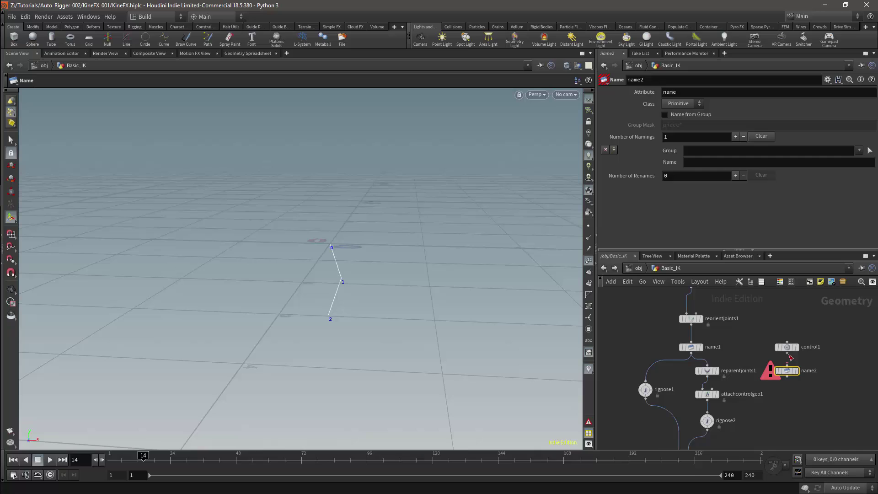
left_click(696, 161)
type("IK")
key("Return")
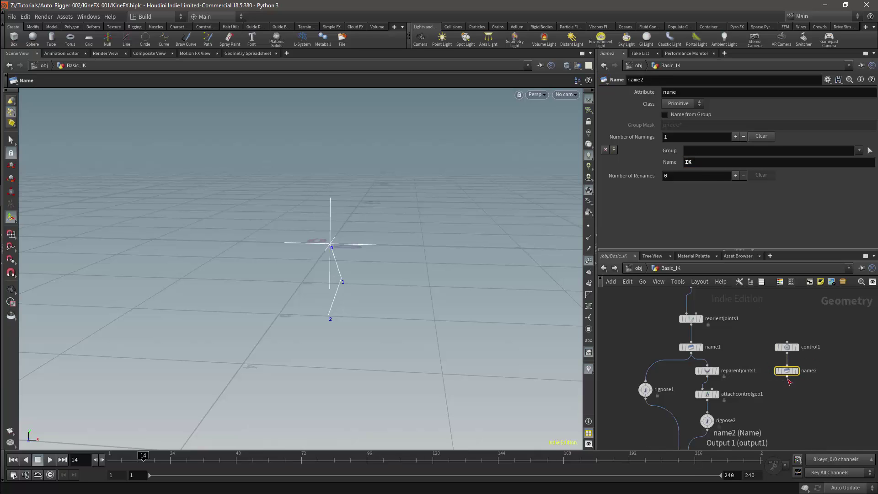
left_click_drag(787, 376, 720, 389)
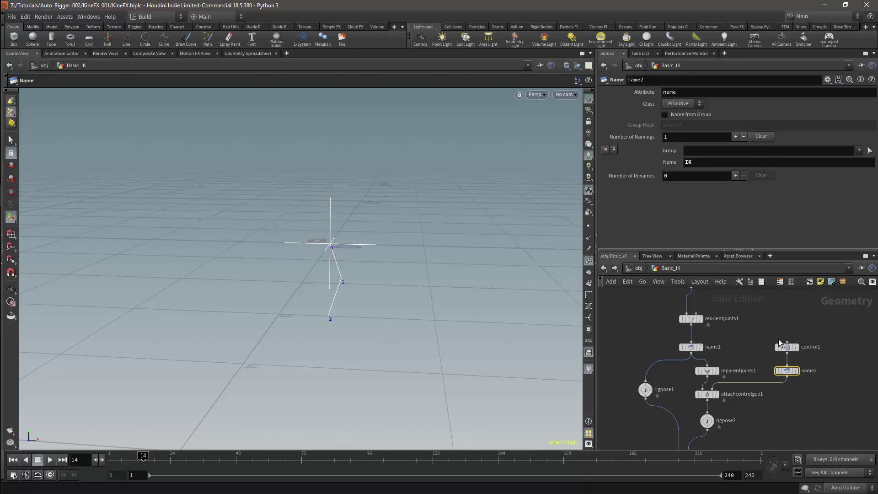
Set the Control node's control type to Box and its uniform scale to 0.2
left_click(803, 349)
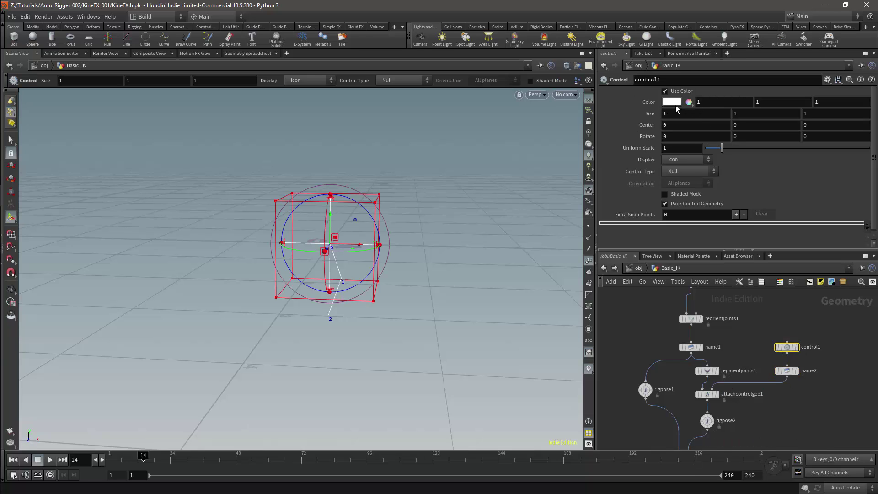
left_click(687, 172)
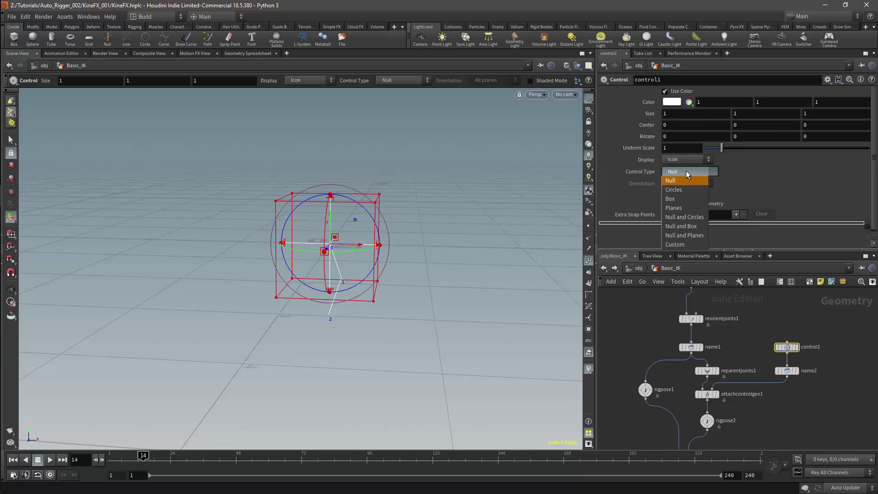
left_click(673, 201)
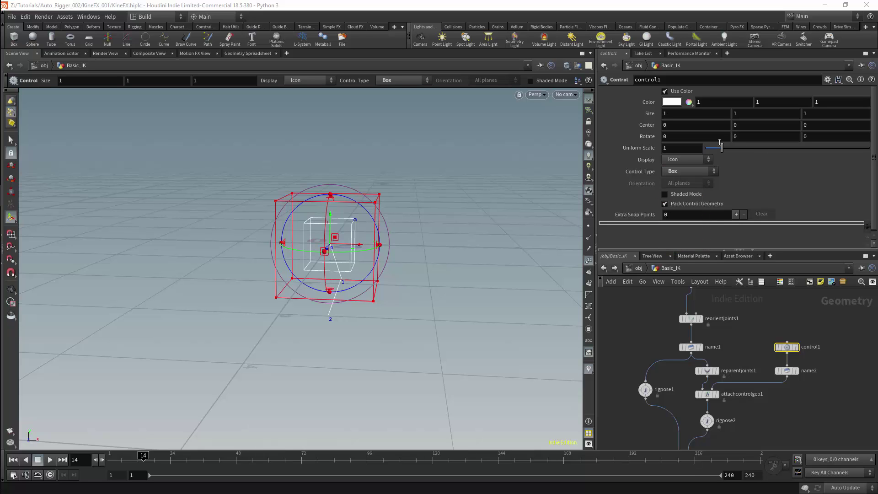
left_click_drag(722, 148, 709, 152)
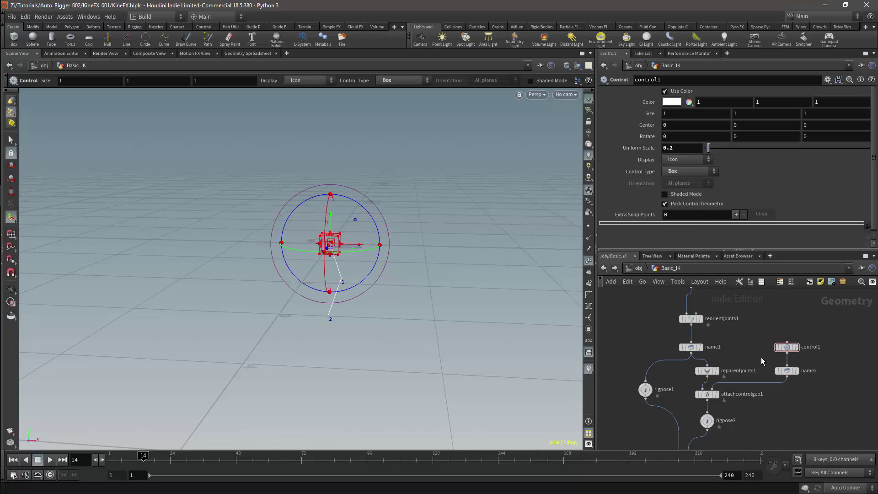
Add one control entry in Attach Control Geometry with the Middle and Effector joints as its group
left_click(707, 393)
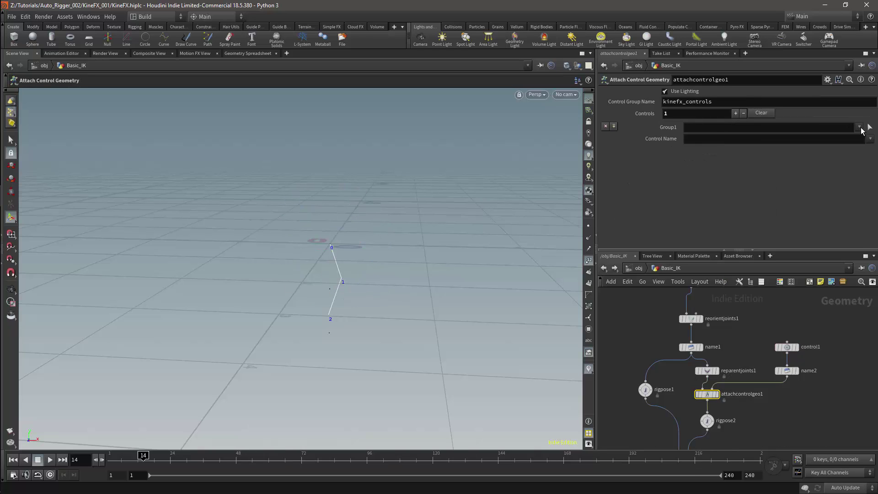
left_click(870, 128)
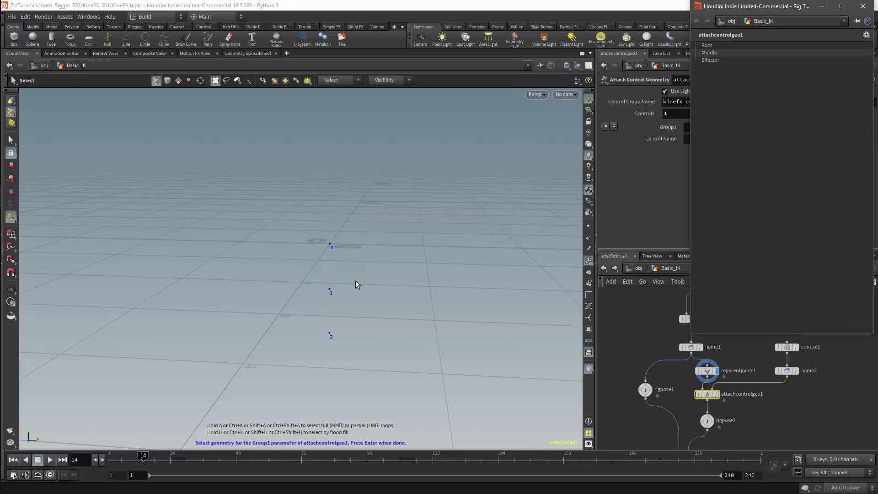
left_click_drag(347, 282, 306, 365)
key("Return")
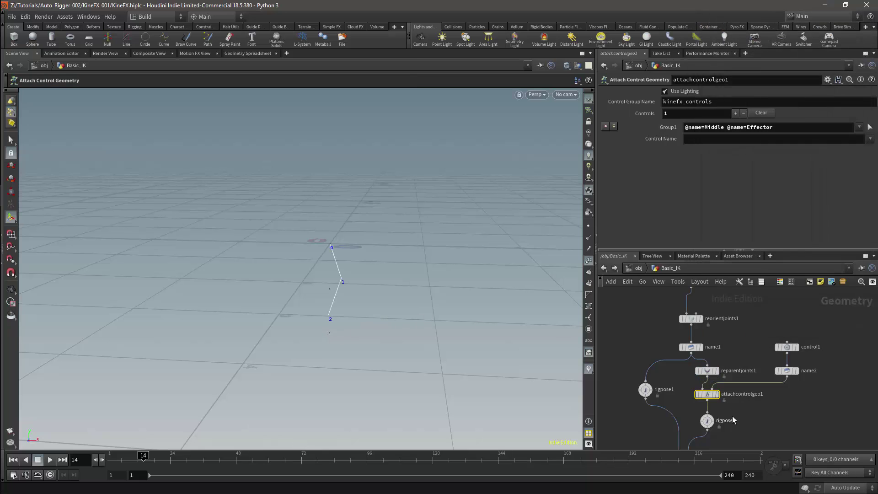
Display the Attach Control Geometry node and set its Control Name to IK
middle_click_drag(738, 421, 758, 348)
left_click(724, 330)
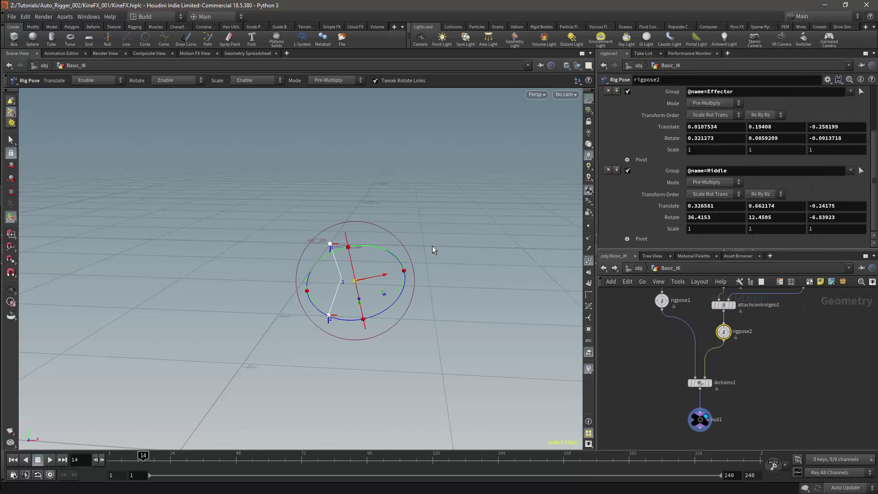
left_click_drag(432, 246, 440, 283, "alt")
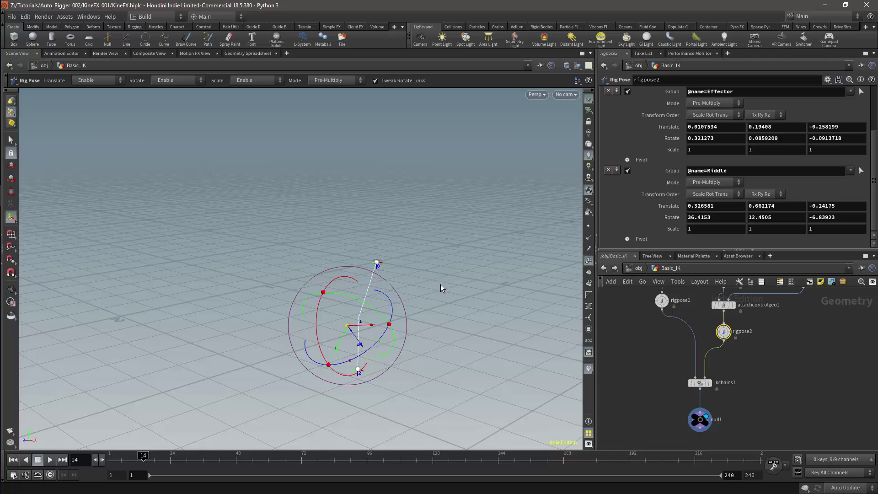
left_click(733, 304)
middle_click_drag(799, 280, 782, 327)
left_click(782, 328)
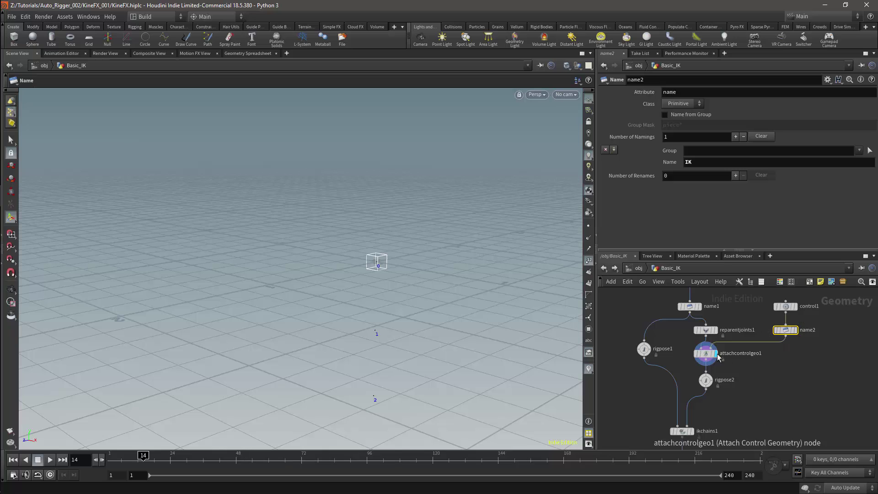
left_click(705, 353)
left_click(870, 140)
left_click(861, 150)
Display the Null node and pose the box controls, translating Middle to about (0.07, 0.63, -0.23) and moving Effector
middle_click_drag(750, 395, 773, 335)
left_click(728, 319)
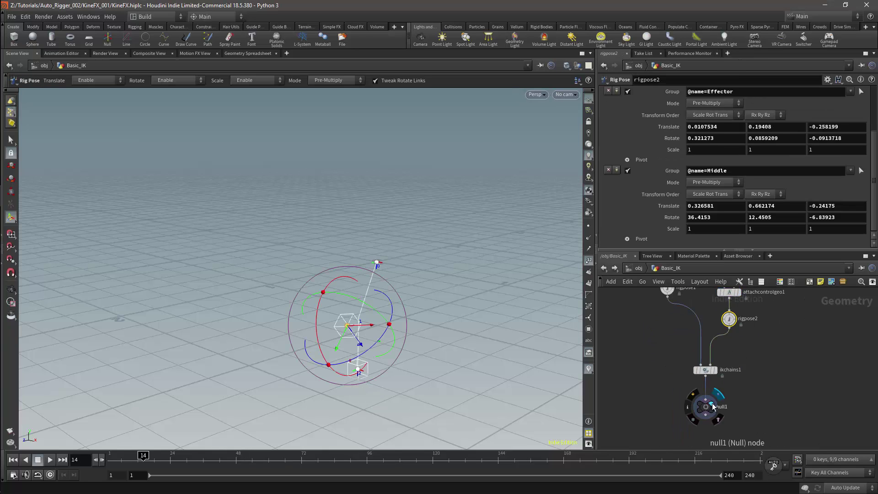
left_click(717, 393)
key("t")
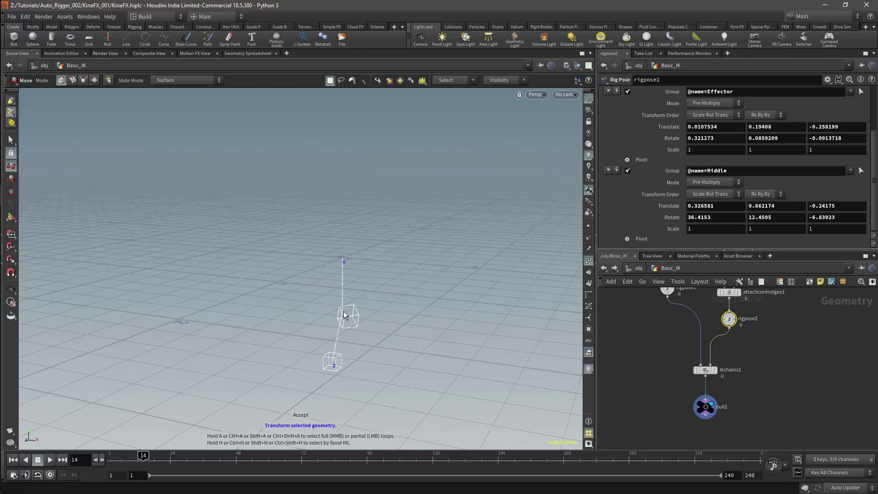
key("Return")
left_click_drag(368, 335, 334, 330)
left_click(333, 362)
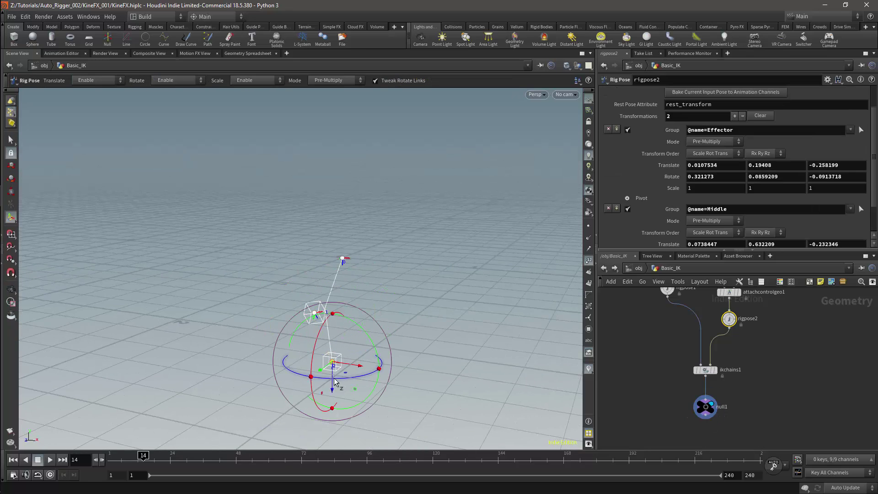
left_click_drag(323, 398, 333, 371)
Insert a second Attach Control Geometry node between the Name node and the first Rig Pose node
middle_click_drag(793, 365, 794, 382)
left_click(729, 358)
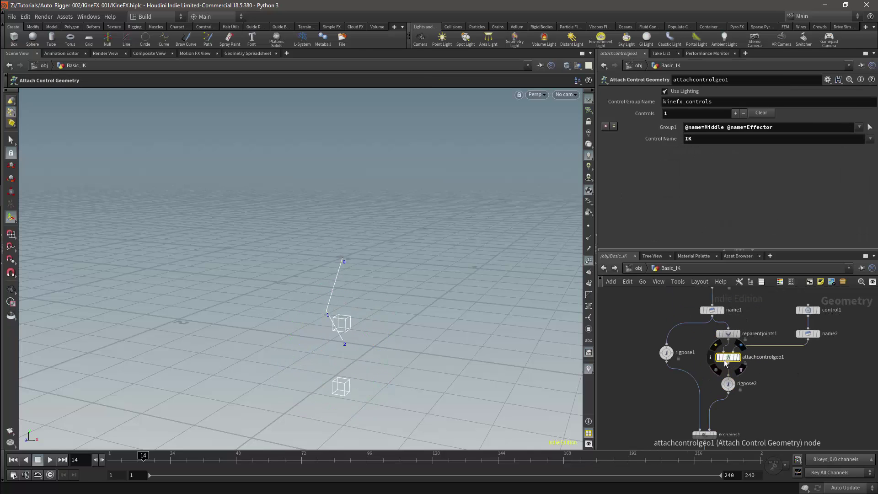
key("Tab")
type("atta")
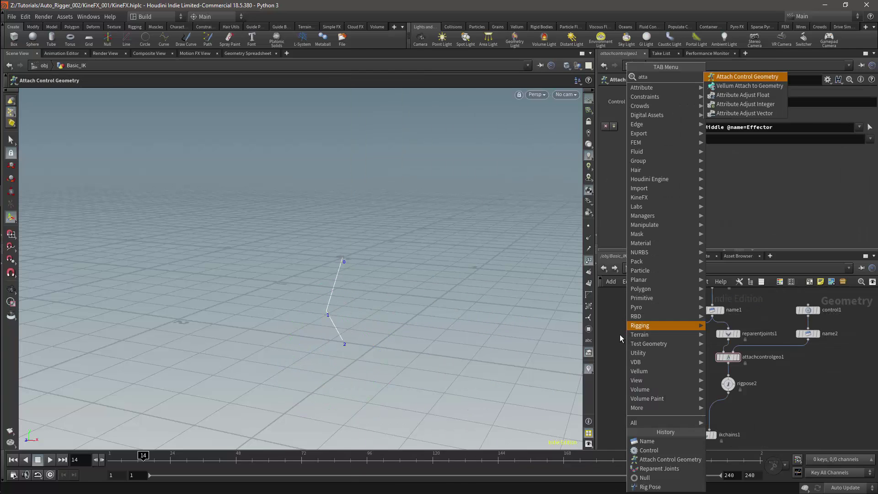
key("Return")
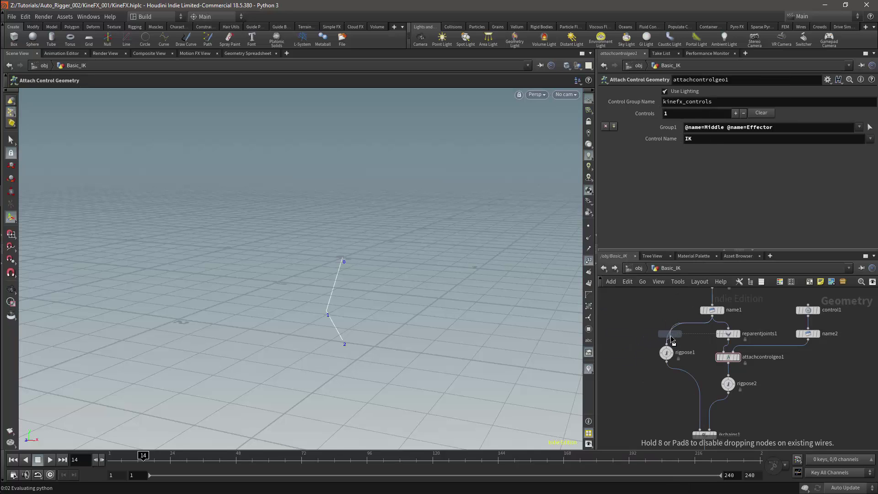
left_click(666, 339)
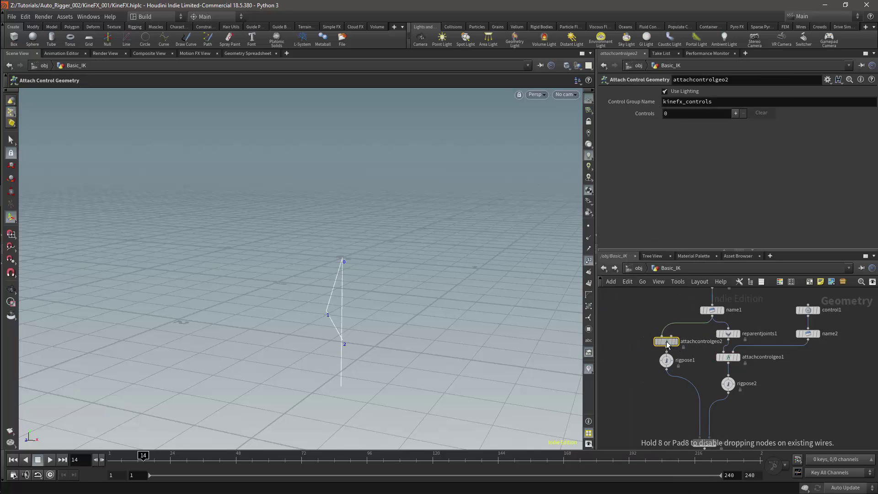
Add a Box node above the new Attach Control Geometry node
key("Tab")
type("box")
key("Return")
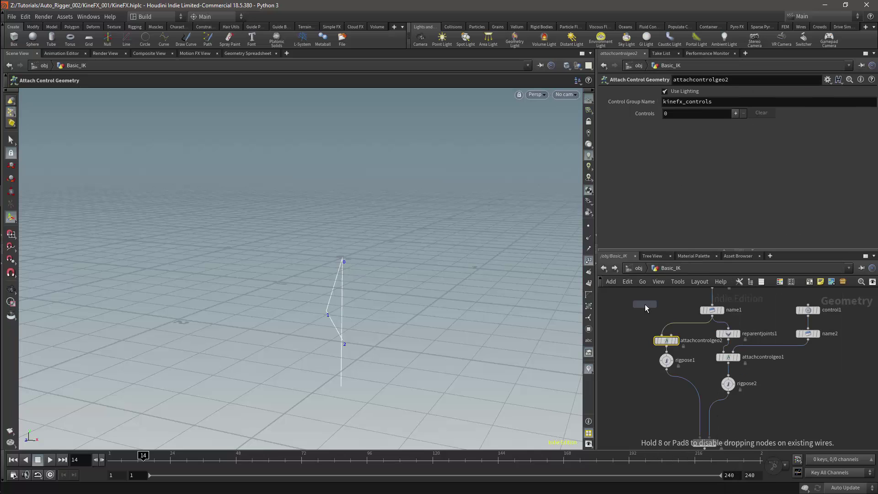
left_click(663, 311)
Add a Name node connected below the Box node and set its name to FK
key("Tab")
type("name")
key("Return")
left_click(649, 308)
left_click_drag(673, 304, 633, 326)
left_click(702, 163)
type("FK")
key("Return")
left_click(633, 325)
left_click_drag(724, 160, 707, 165)
Wire the Box branch's Name node into the second Attach Control Geometry node's second input and select that Attach Control Geometry node
middle_click_drag(739, 359, 744, 328)
left_click_drag(640, 322, 676, 337)
left_click(679, 345)
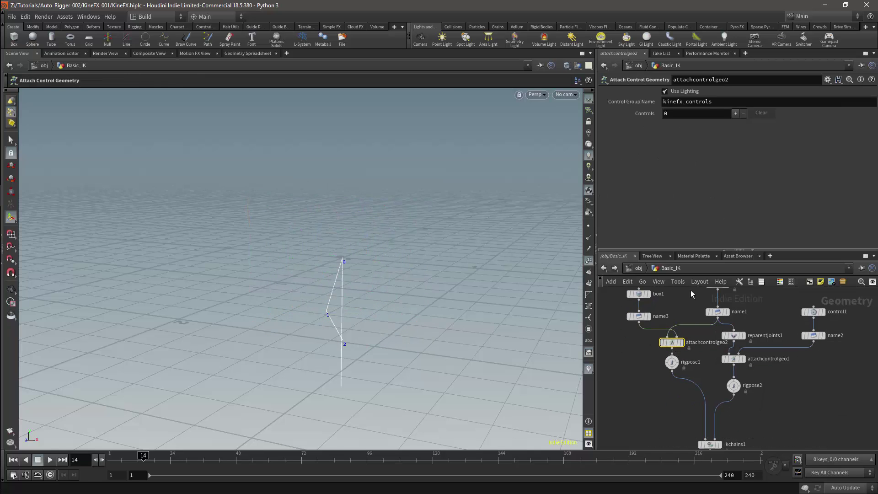
Add one control entry to the second Attach Control Geometry node and set its Control Name to FK
left_click(736, 113)
left_click(848, 132)
left_click(702, 139)
type("FK")
key("Return")
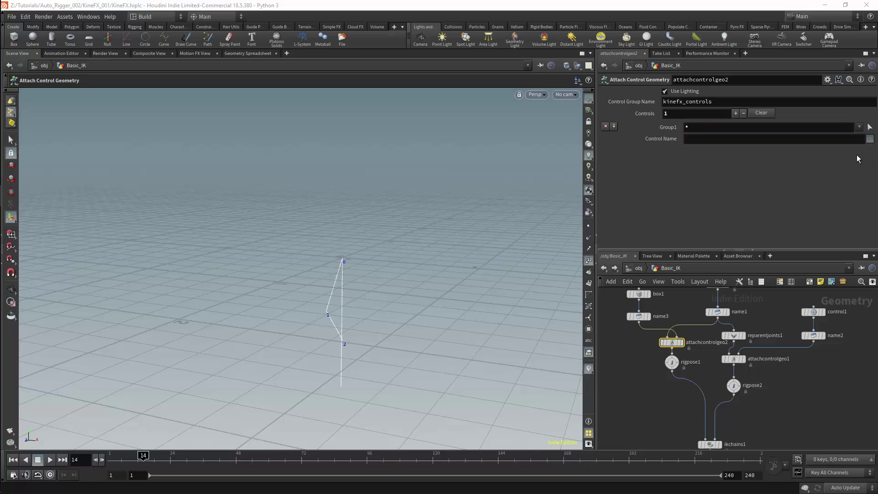
In the first Rig Pose node, rotate the Middle joint to about 83 degrees in X and select the Root joint
middle_click_drag(763, 349, 750, 286)
left_click_drag(731, 396, 675, 434)
left_click(657, 303)
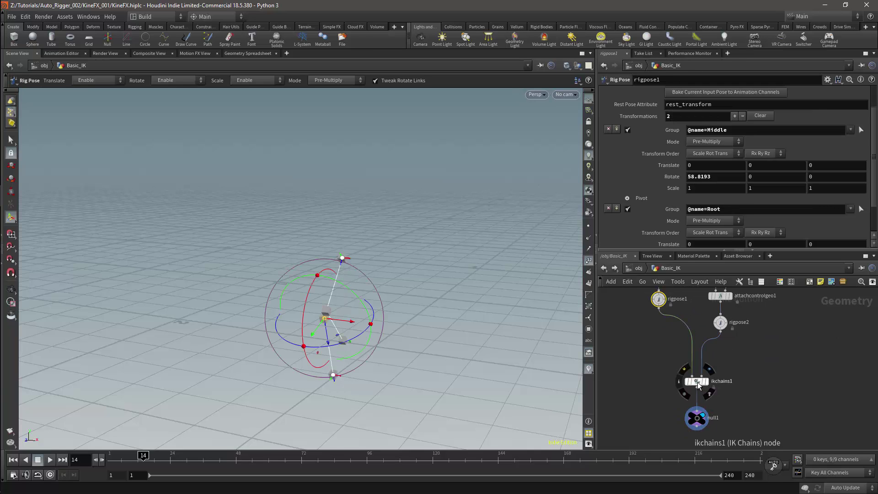
left_click(698, 382)
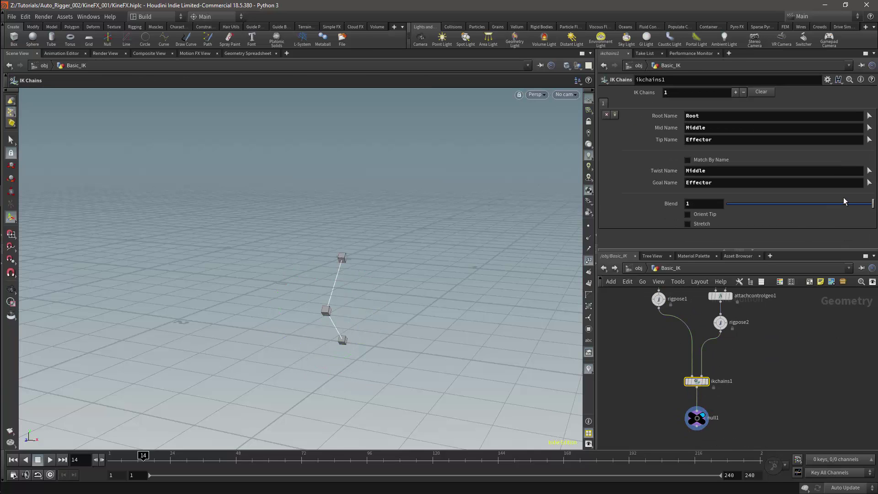
left_click(658, 298)
left_click(376, 278)
left_click(324, 319)
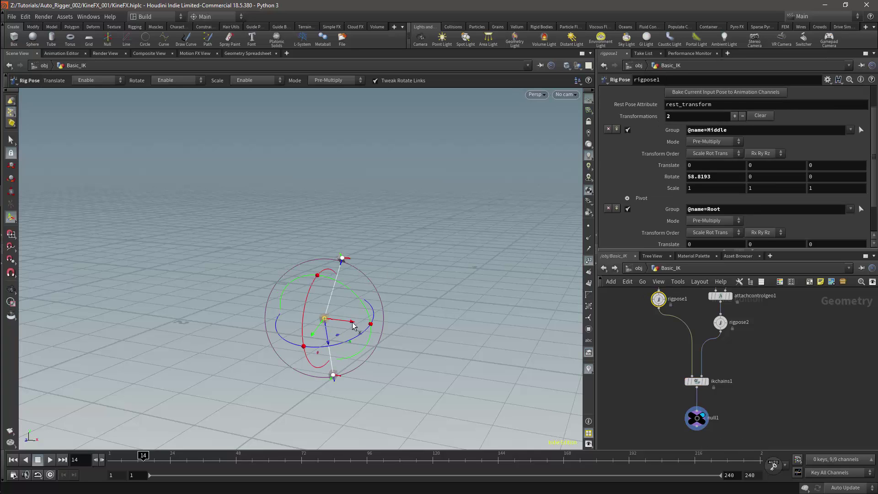
left_click(347, 337)
left_click(325, 319)
left_click_drag(307, 300, 312, 326)
left_click(342, 258)
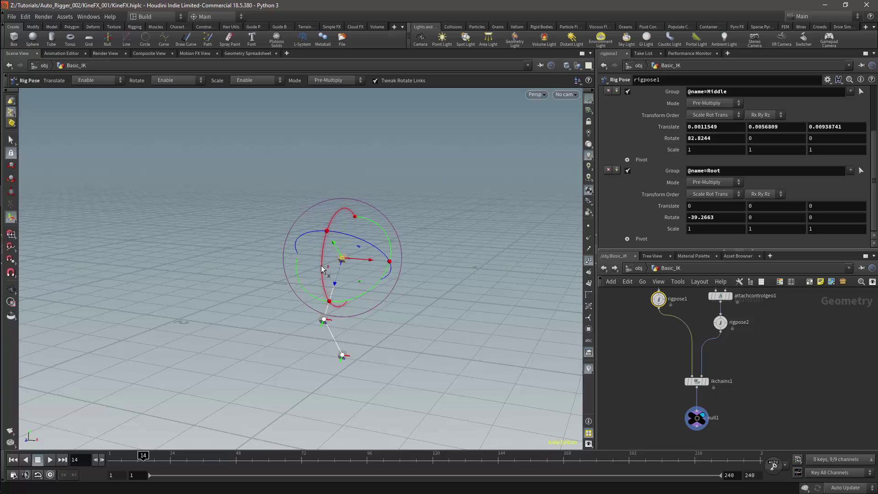
Raise the IK Chains Blend towards full IK and move the Middle and Effector controls of the second Rig Pose node to new positions
left_click(697, 380)
left_click_drag(737, 203, 862, 204)
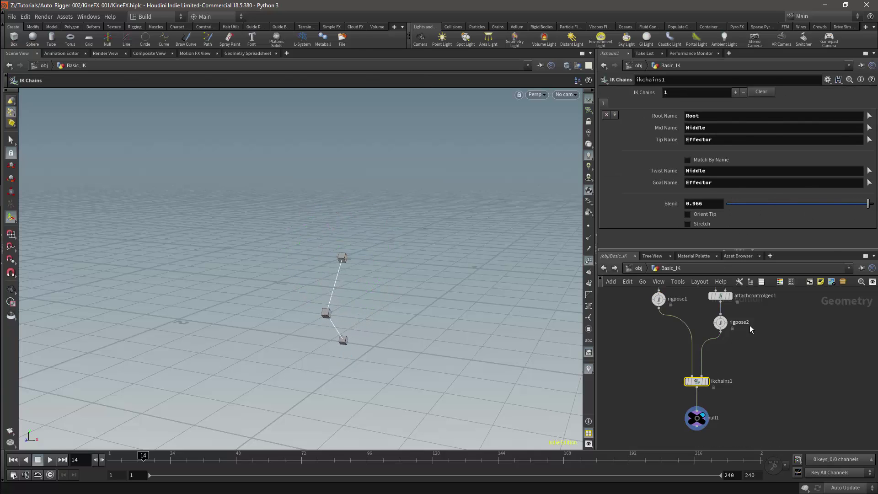
left_click(720, 322)
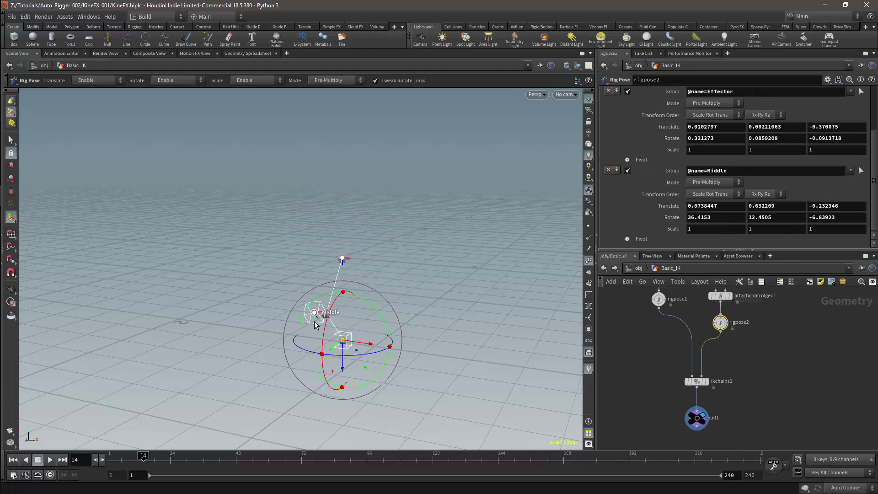
left_click(316, 314)
key("t")
left_click_drag(338, 337, 306, 328)
left_click(345, 348)
left_click_drag(366, 366, 389, 388)
key("r")
Save the scene and adjust the IK Chains node's Blend
left_click(696, 381)
key("ctrl+s")
left_click(863, 202)
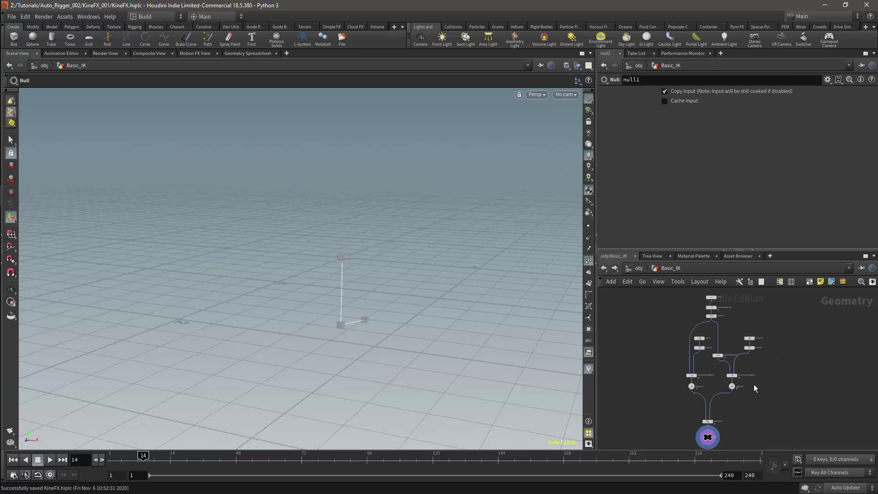
Select the Root joint in the second Rig Pose node so it gets its own transformation entry
left_click(732, 386)
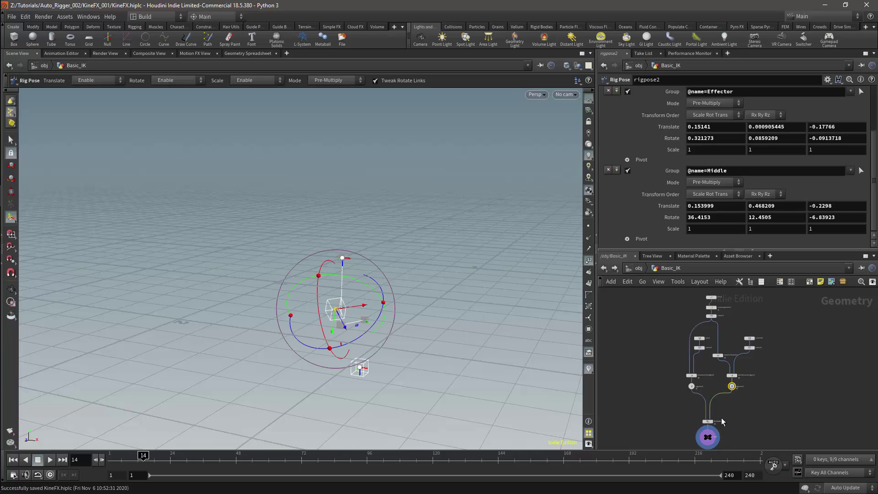
scroll(733, 350, "up", 4)
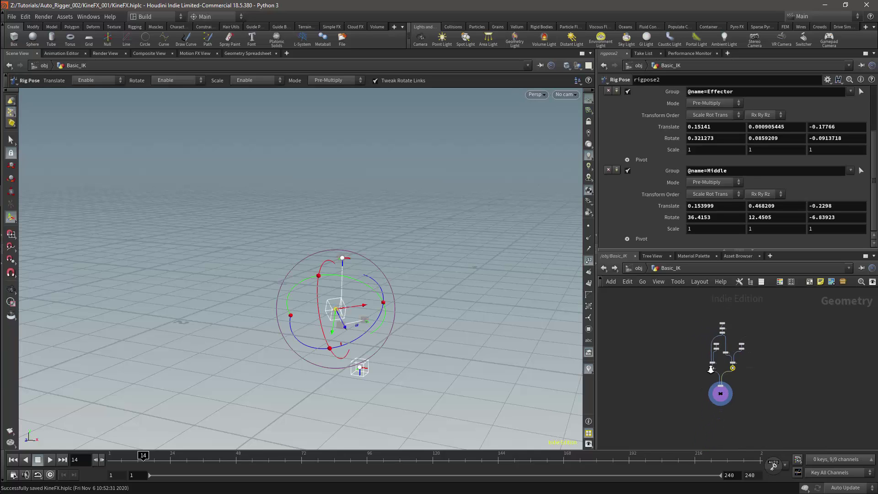
right_click_drag(755, 330, 771, 315)
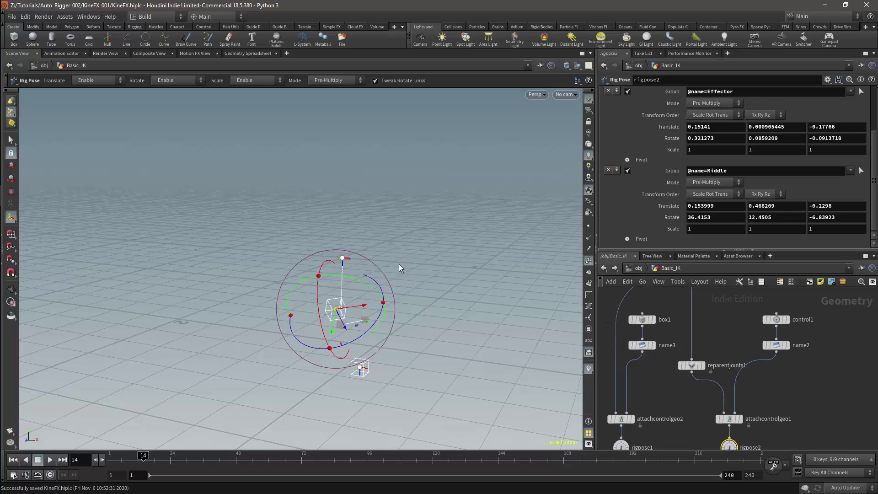
left_click(343, 258)
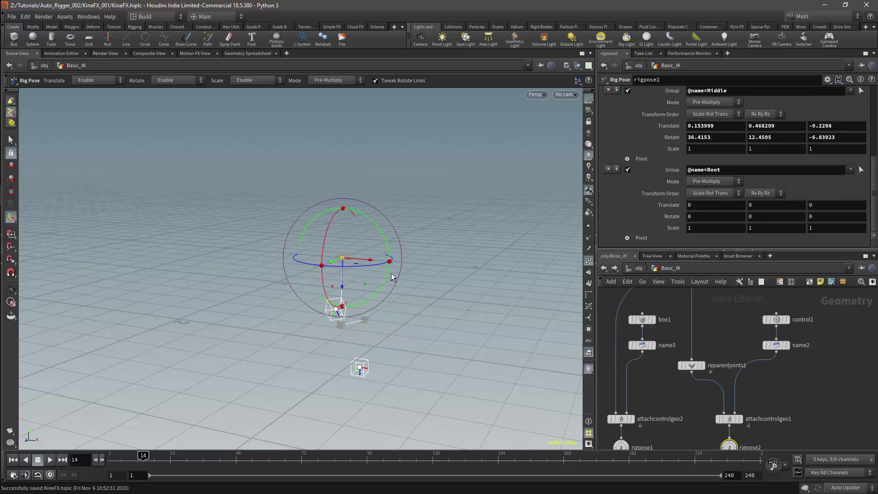
Insert a Blast node between the Reparent Joints node and the IK branch's Attach Control Geometry node
key("Delete")
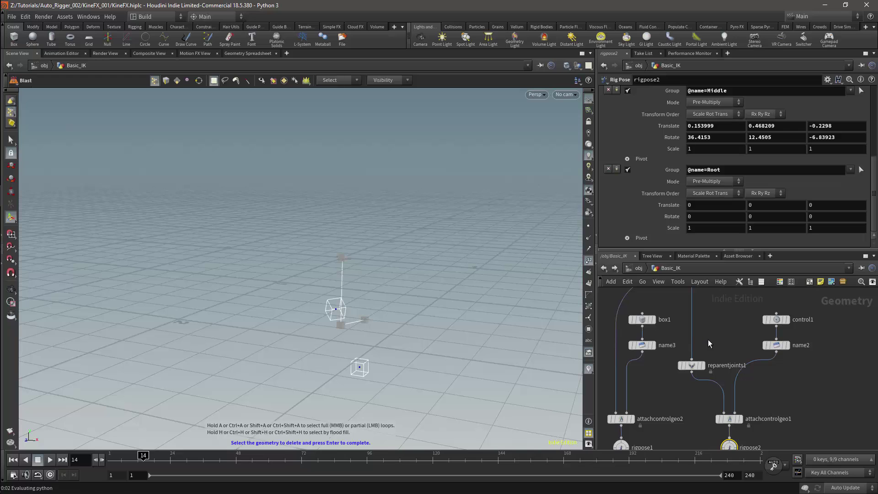
key("Tab")
left_click(692, 309)
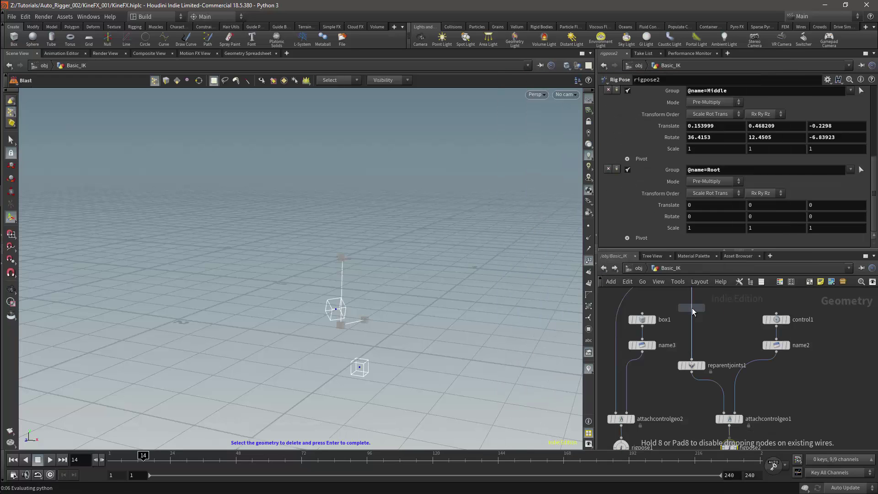
left_click(696, 396)
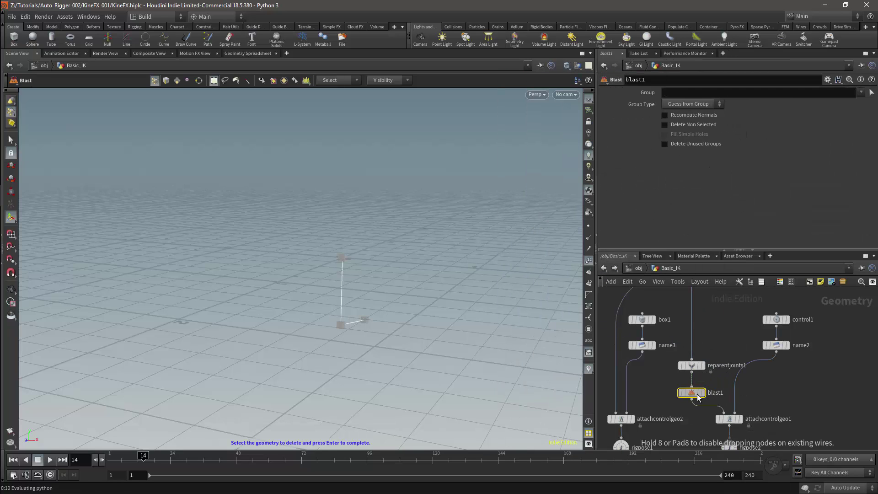
Set the Blast node's Group to 0 and its Group Type to Points to delete the root point
left_click(674, 92)
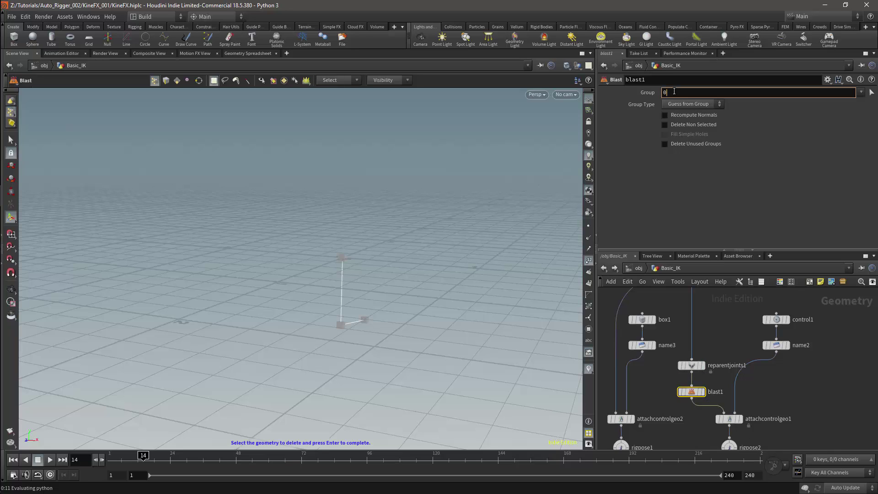
type("0")
left_click(693, 104)
left_click(688, 138)
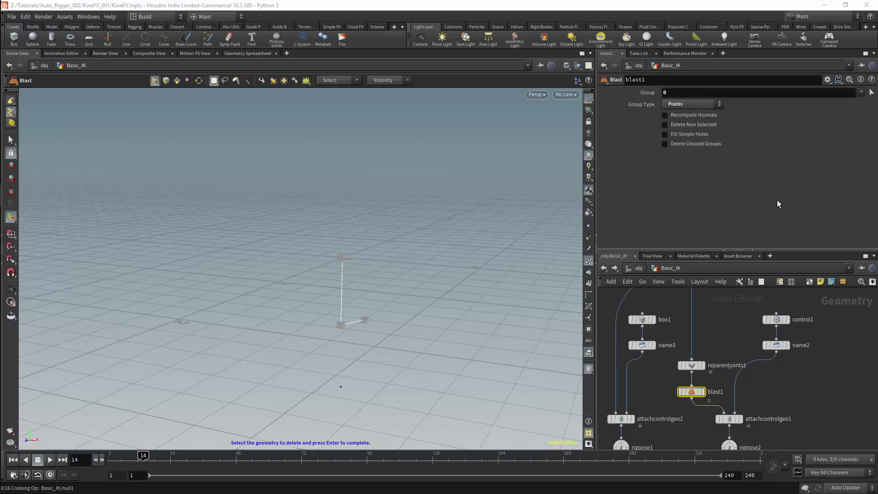
Add two Visibility nodes, inserting one below the Box branch's Name node and one below the Control branch's Name node
middle_click_drag(784, 390, 783, 345)
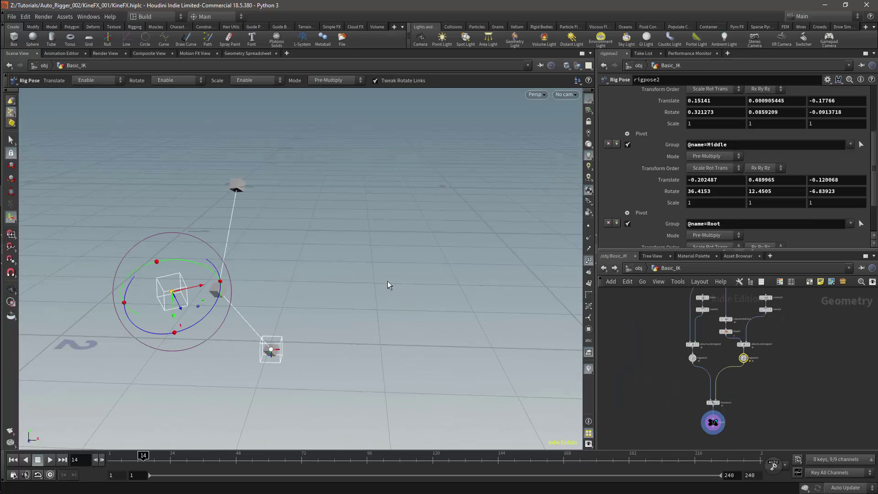
key("Tab")
type("vis")
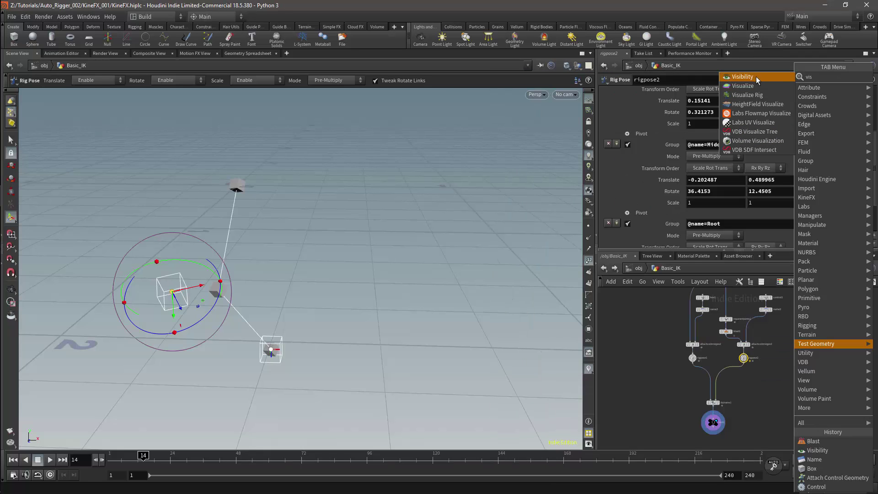
left_click(752, 76)
left_click(788, 334)
left_click_drag(788, 334, 705, 325, "alt")
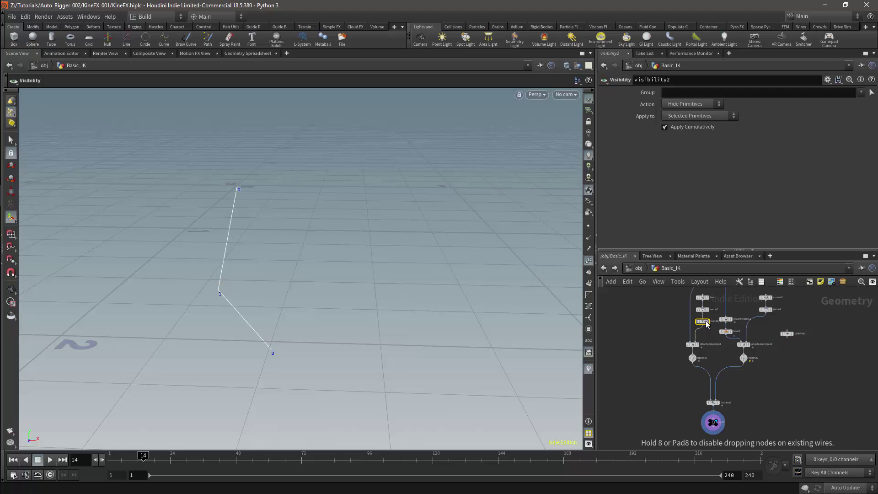
left_click_drag(787, 335, 764, 322)
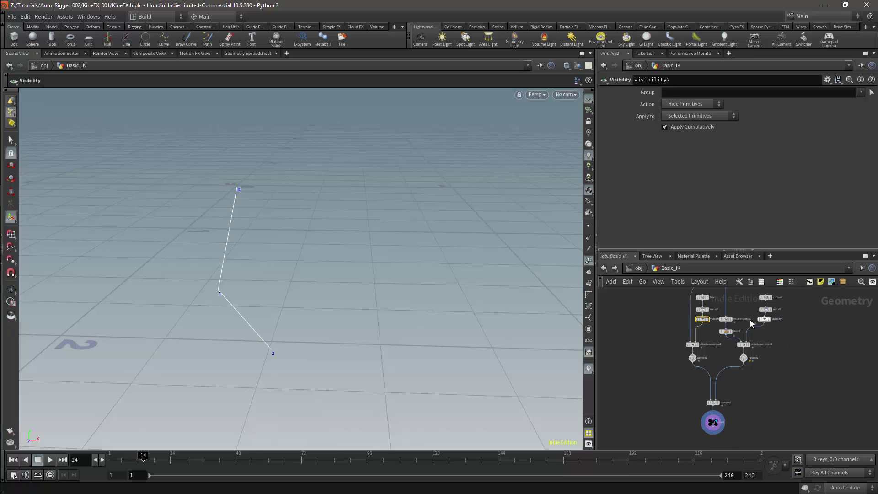
Copy the IK Chains Blend parameter and paste it as a relative reference into the Action of the Box branch's Visibility node
left_click(713, 402)
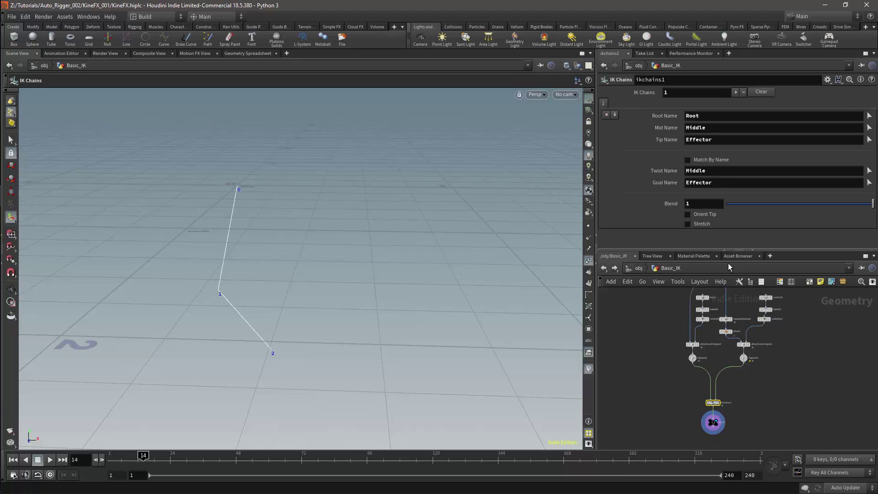
right_click(668, 206)
mouse_move(689, 305)
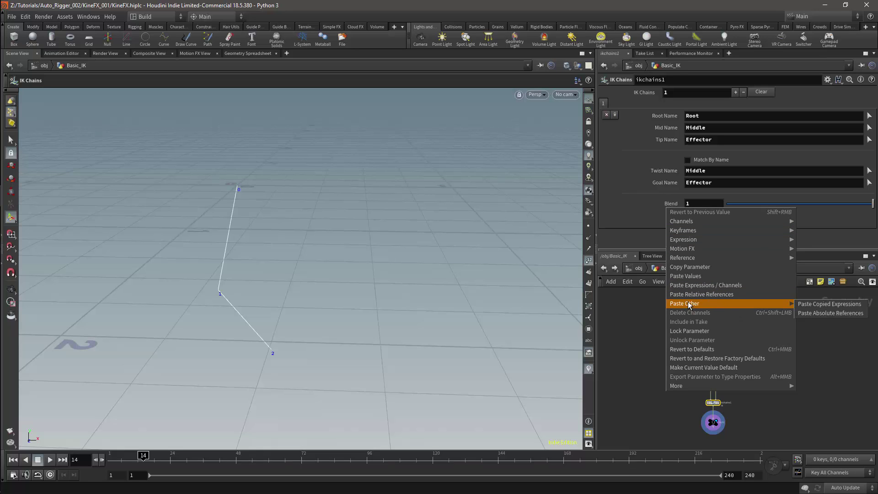
left_click(690, 271)
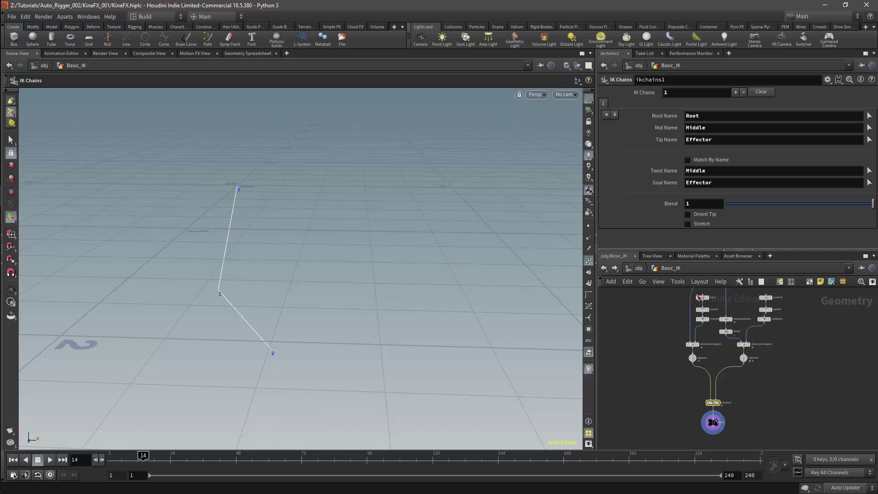
left_click(702, 319)
right_click(648, 108)
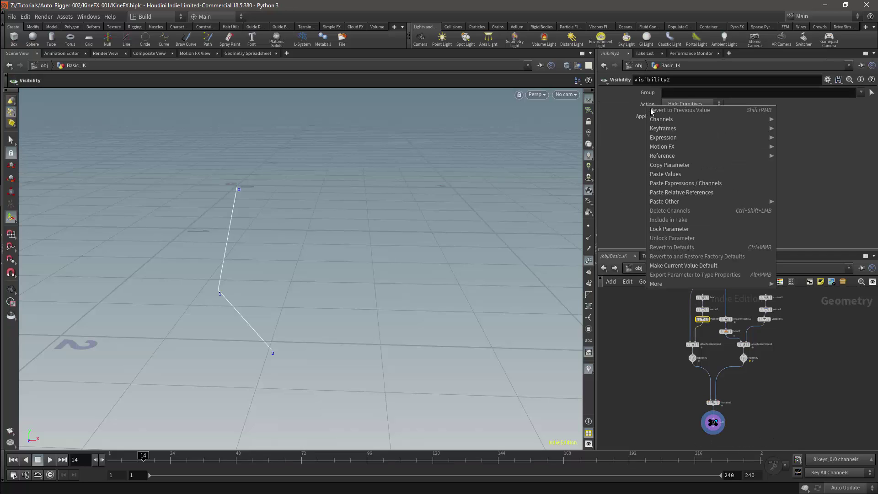
mouse_move(670, 159)
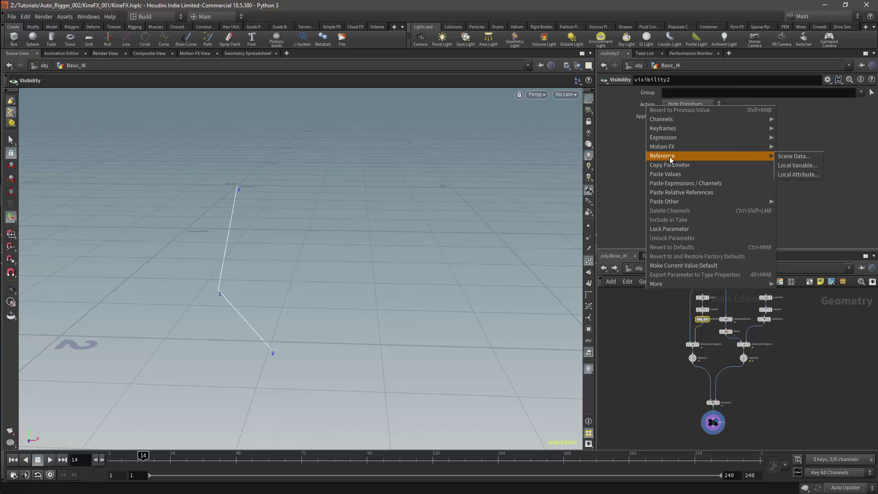
left_click(675, 184)
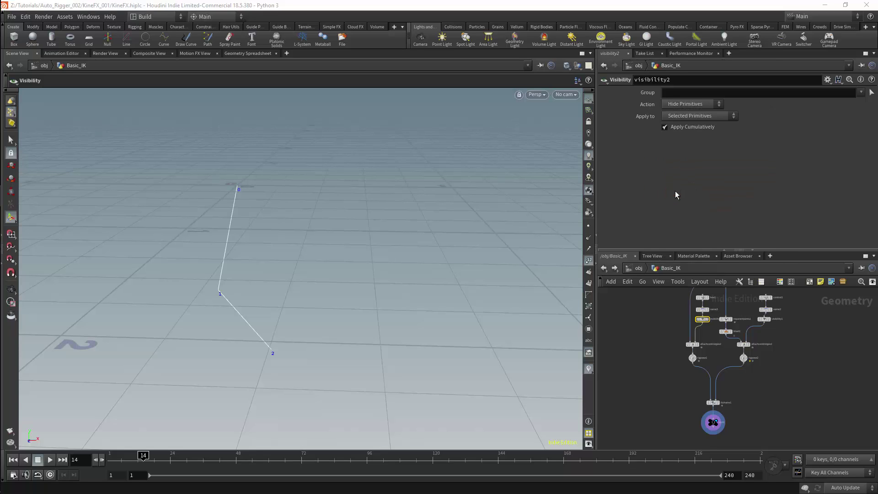
Paste the copied Blend parameter as a relative reference into the Action of the Control branch's Visibility node
left_click(763, 318)
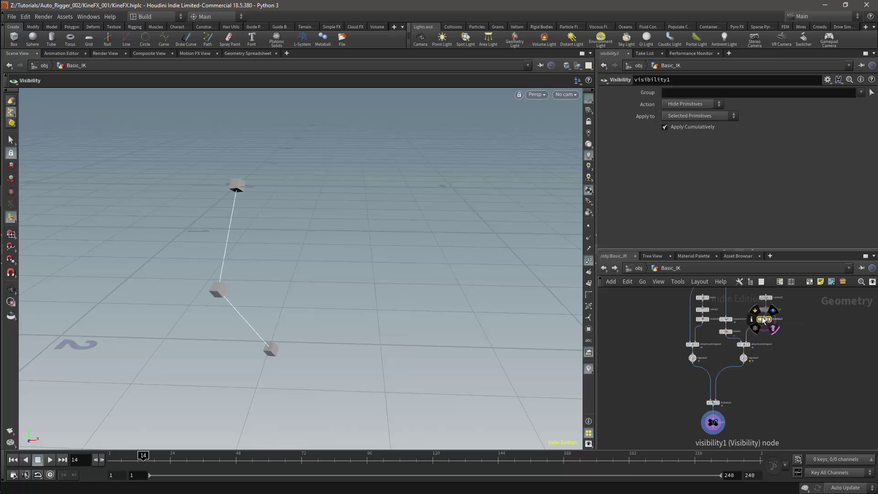
right_click(647, 105)
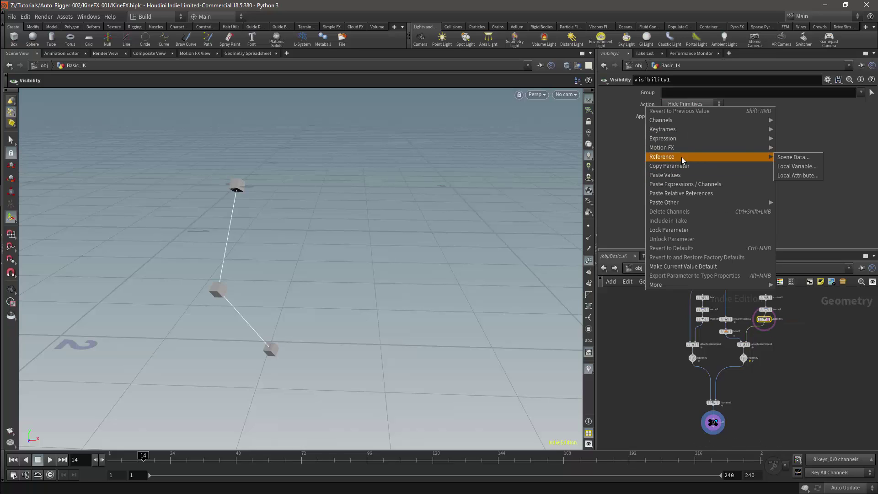
left_click(676, 193)
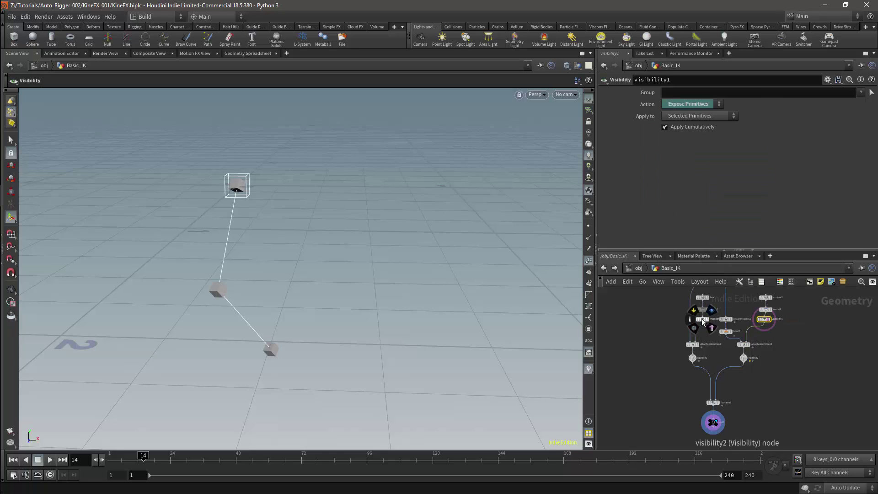
Invert the Box branch's Visibility Action expression to 1-ch("../ikchains1/blend1") and apply it
left_click(702, 320)
right_click(645, 105)
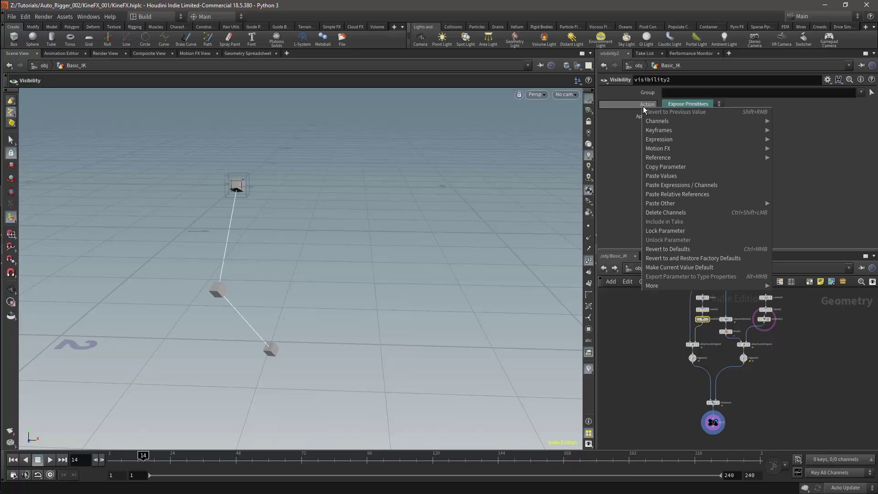
mouse_move(658, 142)
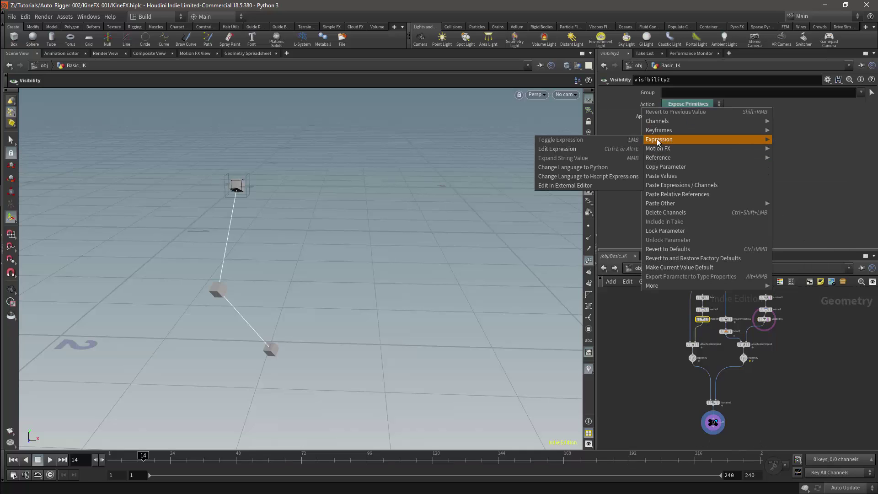
left_click(588, 148)
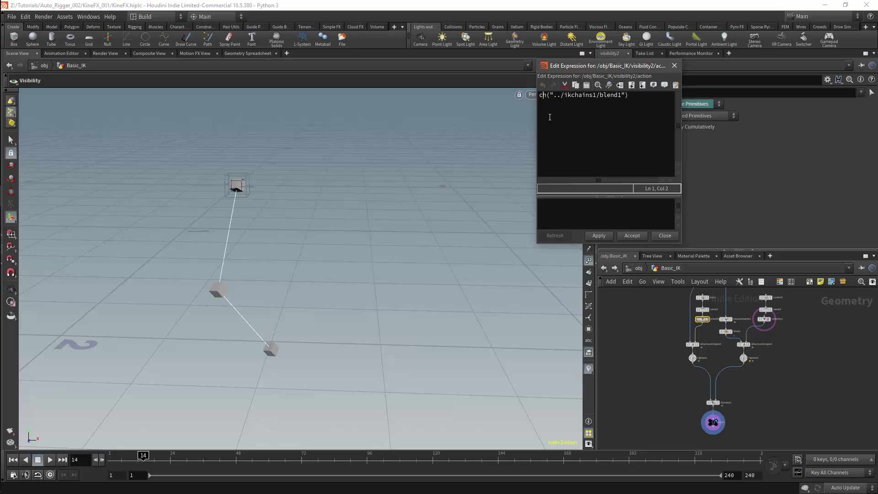
type("1-")
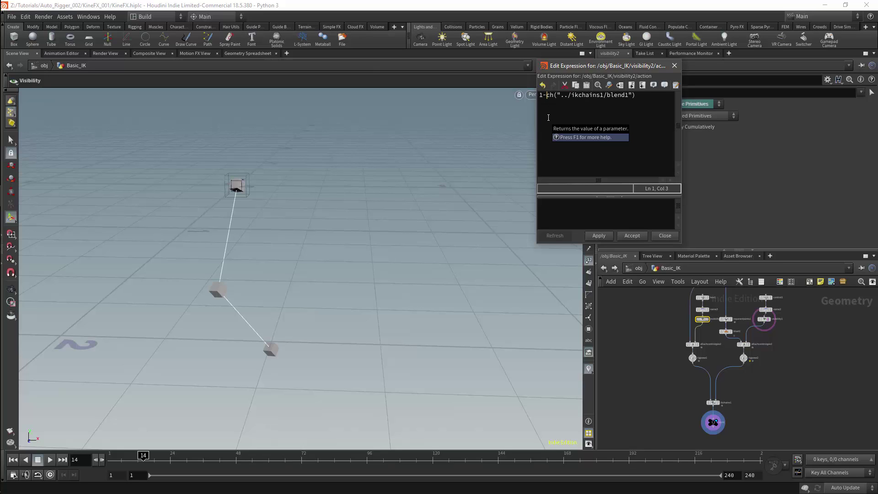
left_click(600, 237)
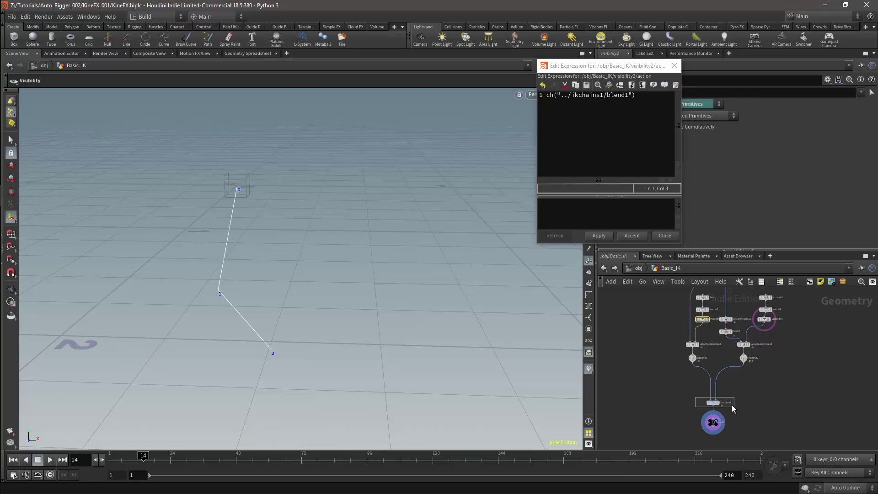
Set the Blend of the IK Chains node to 0 so the rig uses the FK pose
left_click(692, 357)
left_click(712, 402)
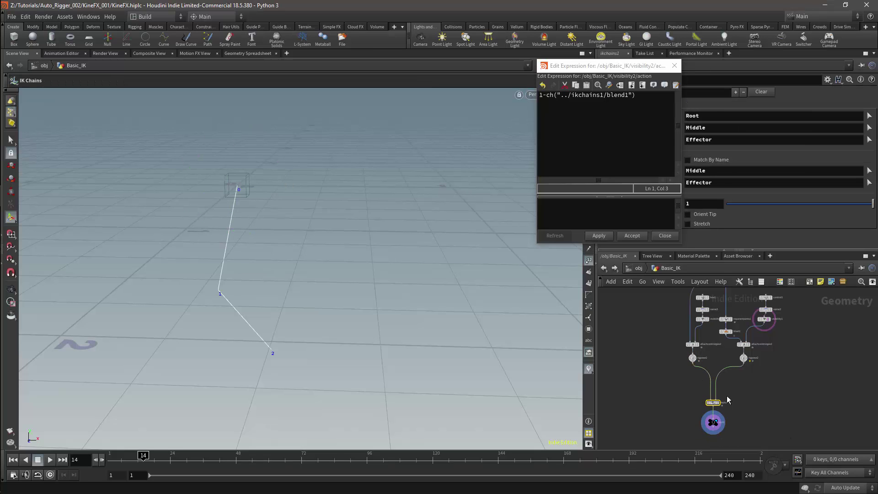
left_click_drag(822, 203, 692, 214)
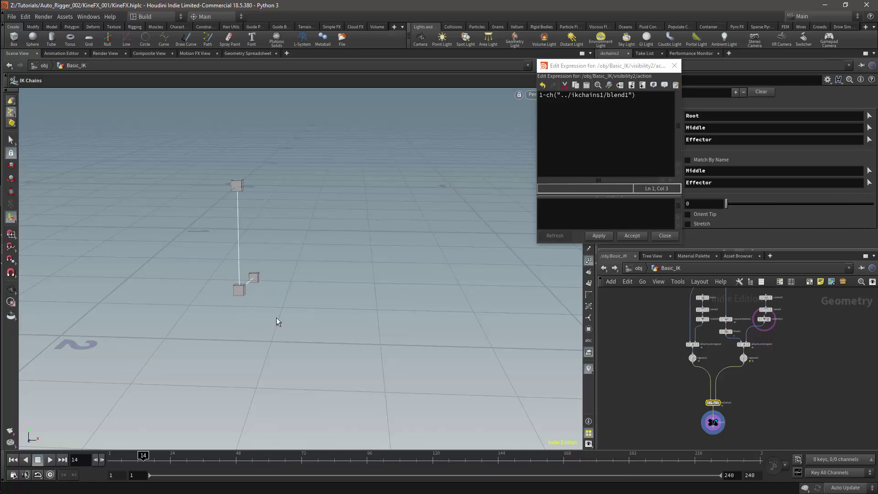
Rotate the Middle joint in the FK branch's Rig Pose node and undo the last handle change
left_click(693, 358)
left_click(247, 288)
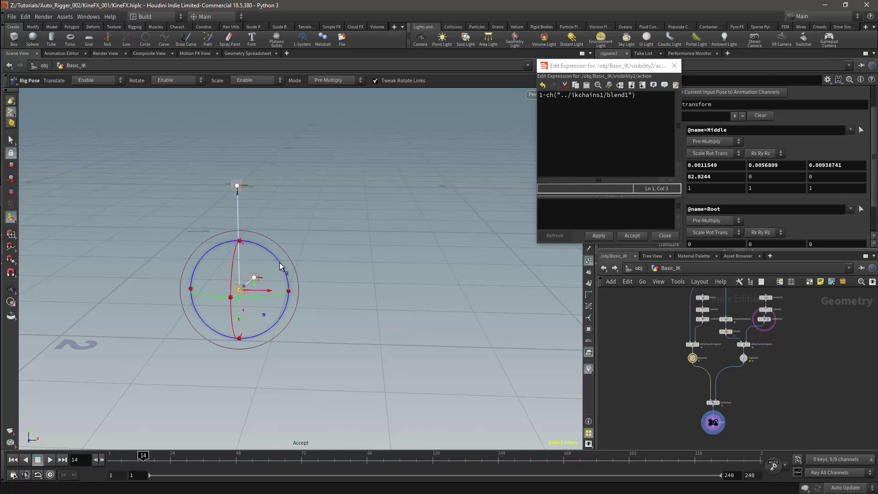
left_click_drag(284, 271, 236, 258)
key("ctrl+z")
Return the IK Chains Blend to full IK and move the Middle control slightly upward in the IK branch's Rig Pose node
left_click(712, 402)
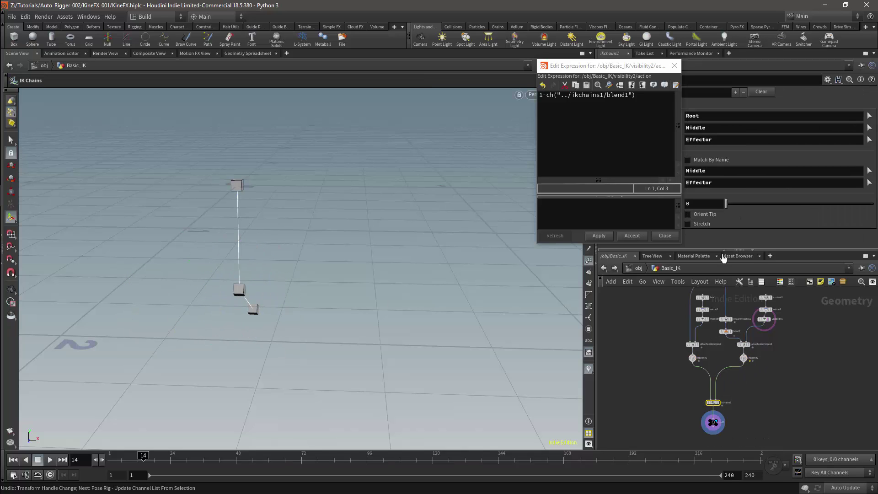
left_click(806, 207)
left_click(743, 358)
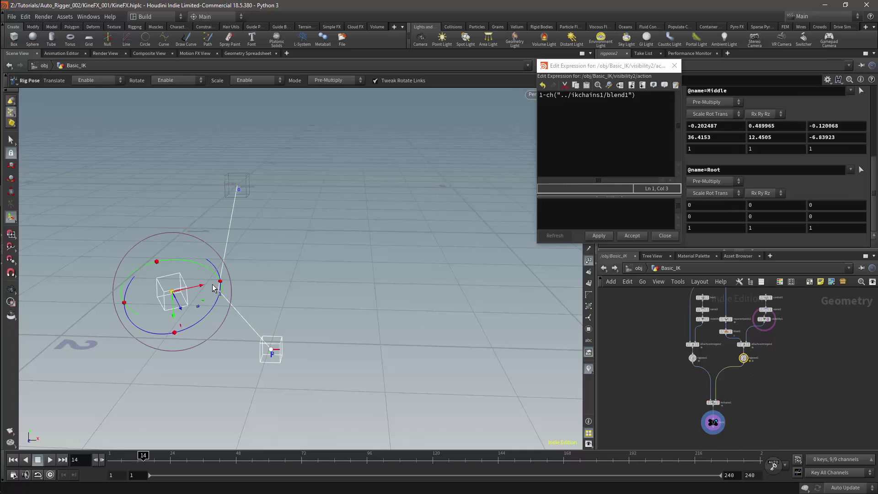
left_click_drag(199, 306, 206, 288)
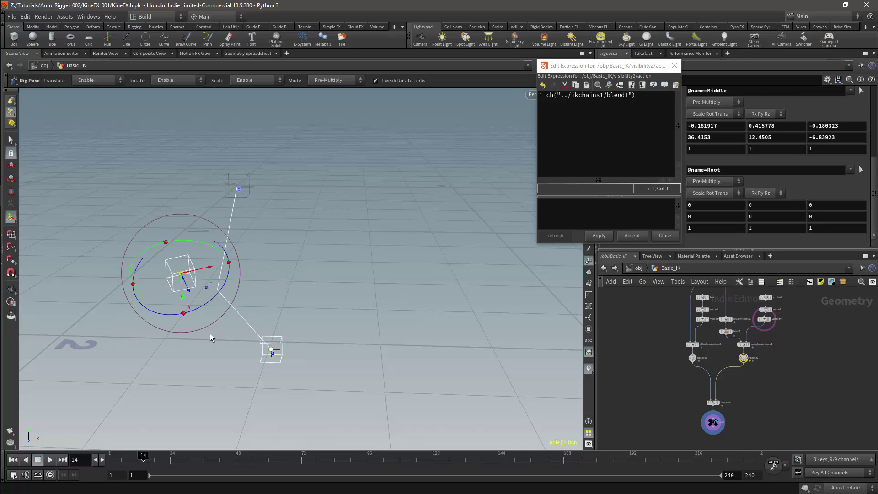